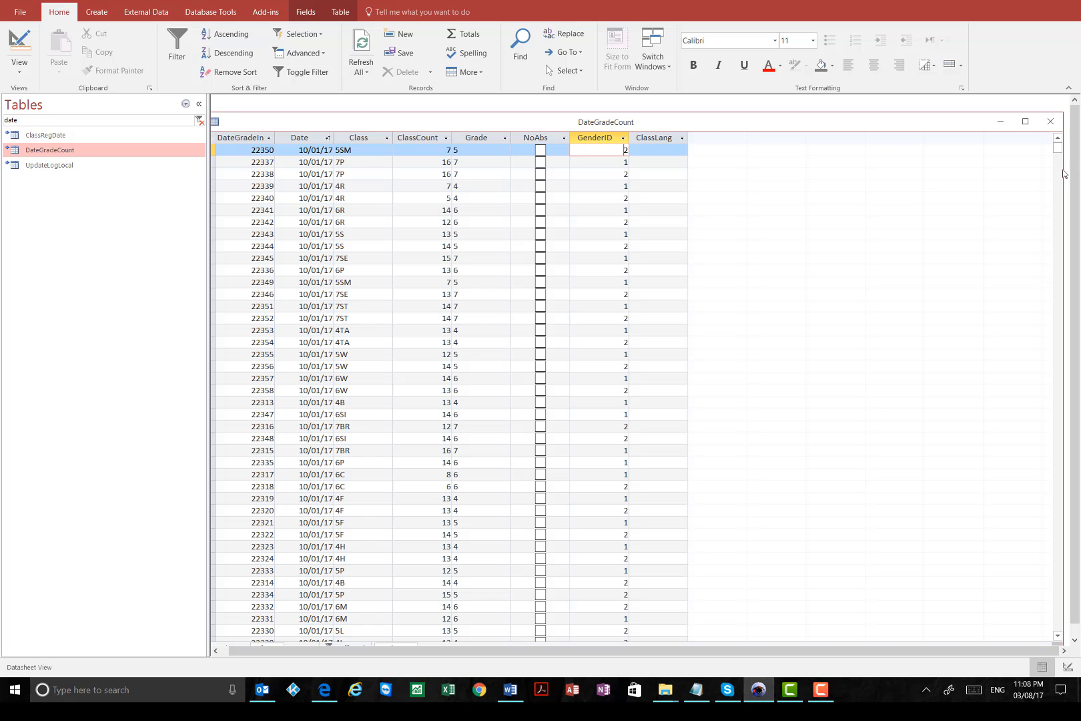
Narrow and reposition the DateGradeCount table window, and inspect the Date and Class values of its first record
left_click_drag(1064, 174, 789, 195)
left_click_drag(564, 126, 624, 123)
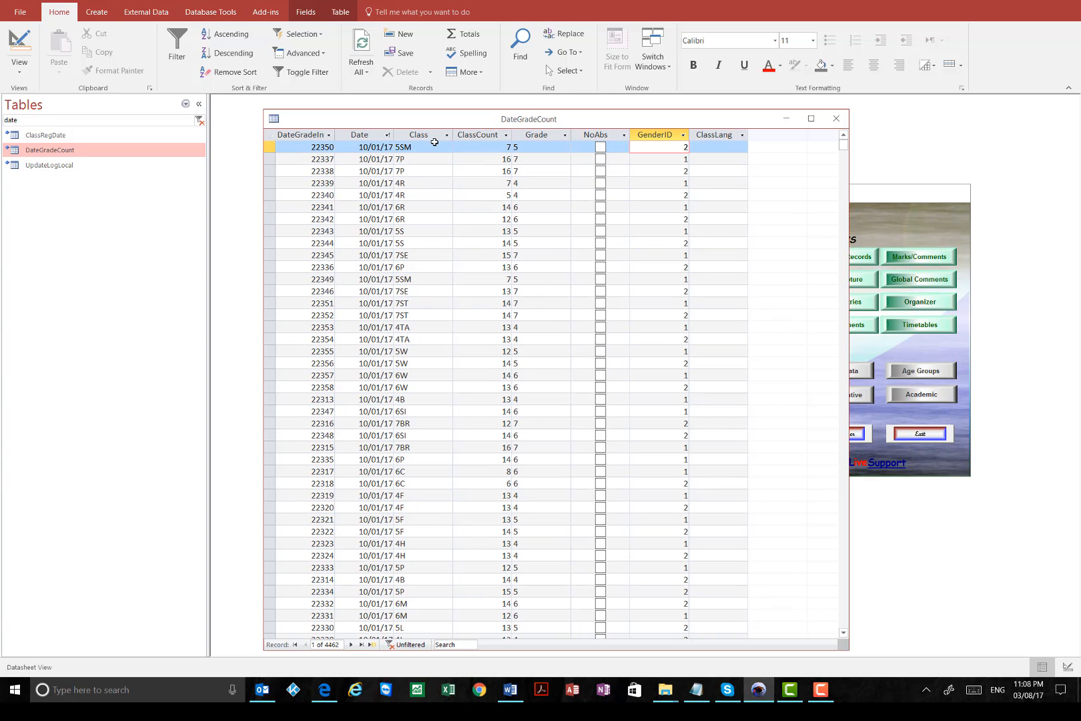
left_click(366, 136)
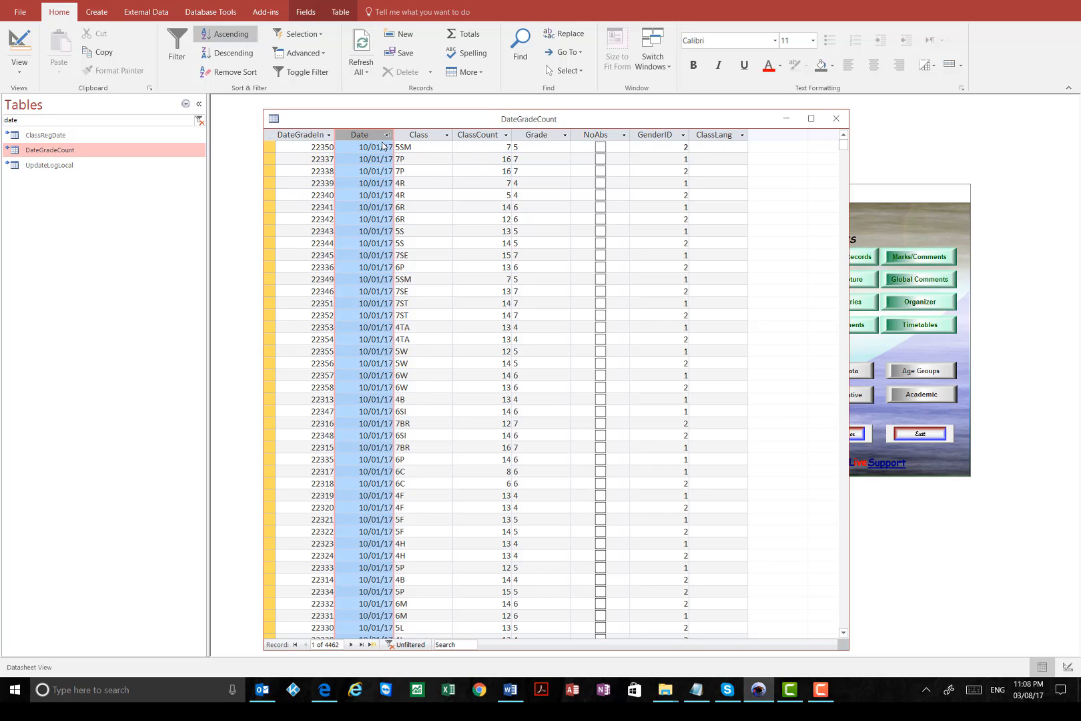
left_click(353, 145)
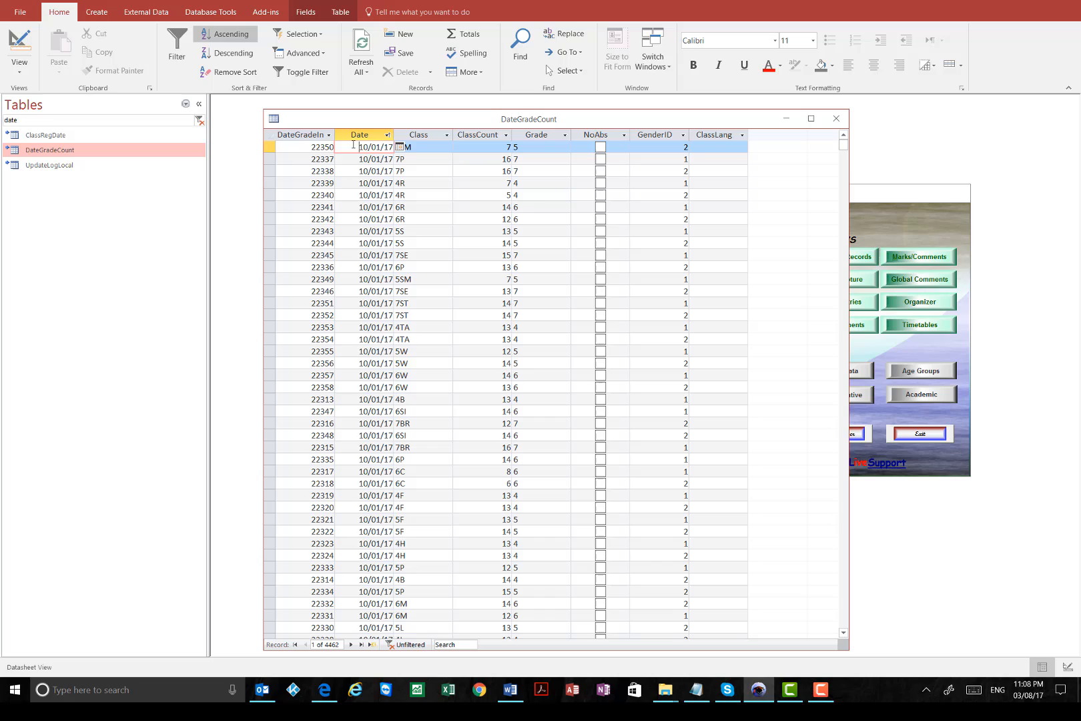
left_click(421, 146)
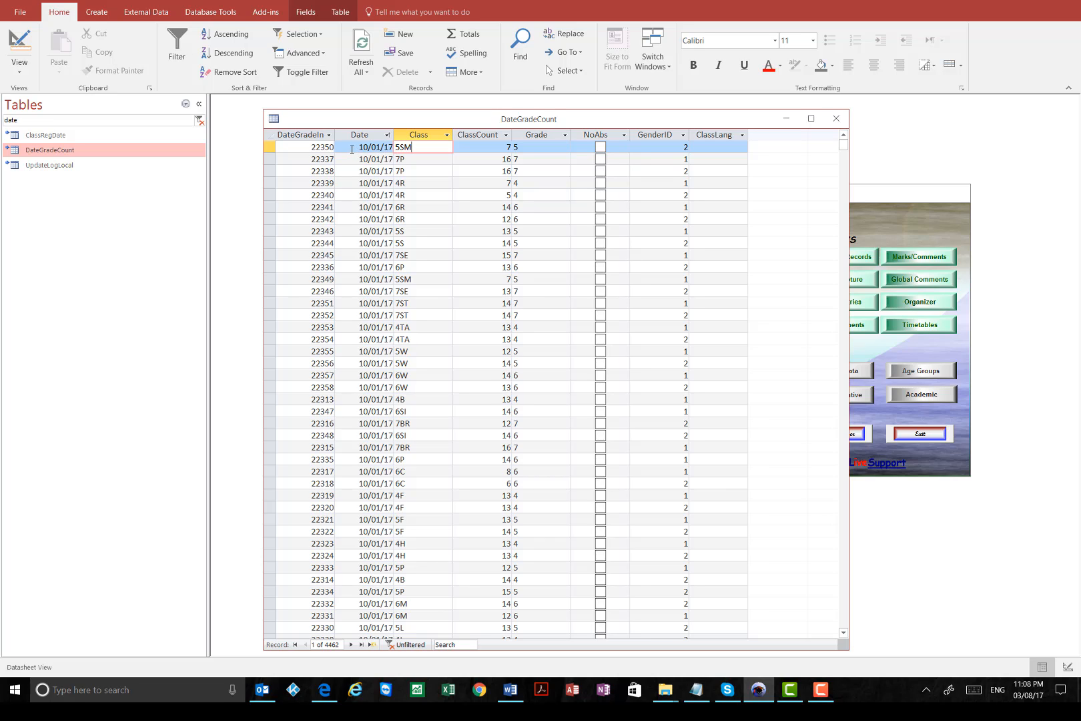
left_click(378, 151)
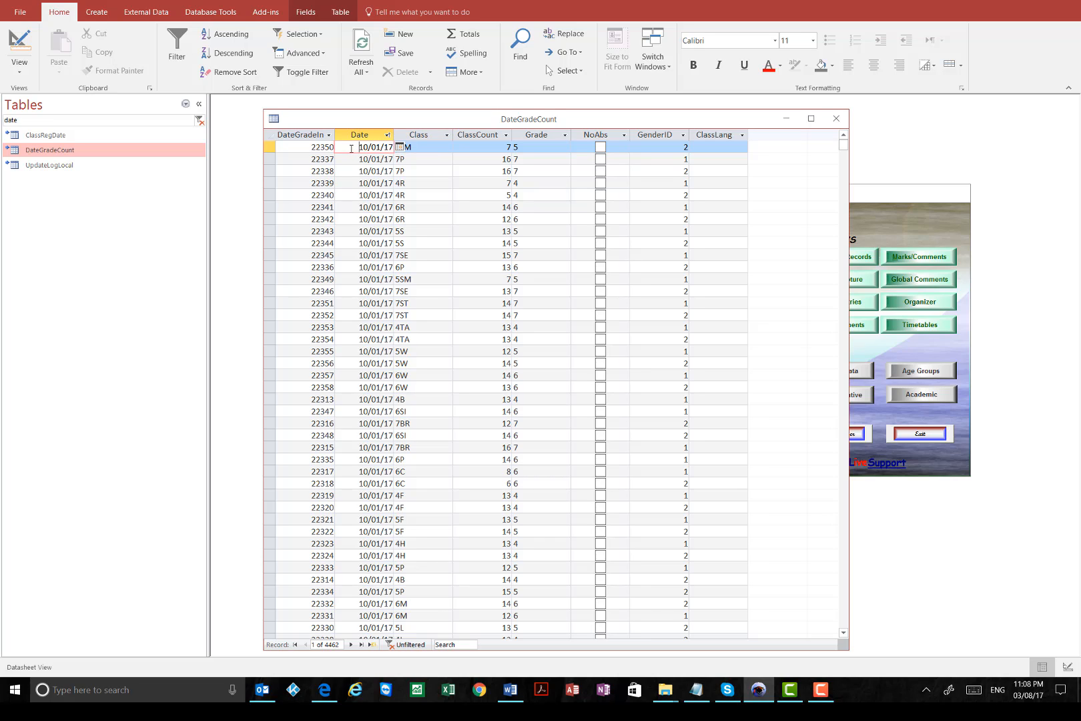
left_click(436, 149)
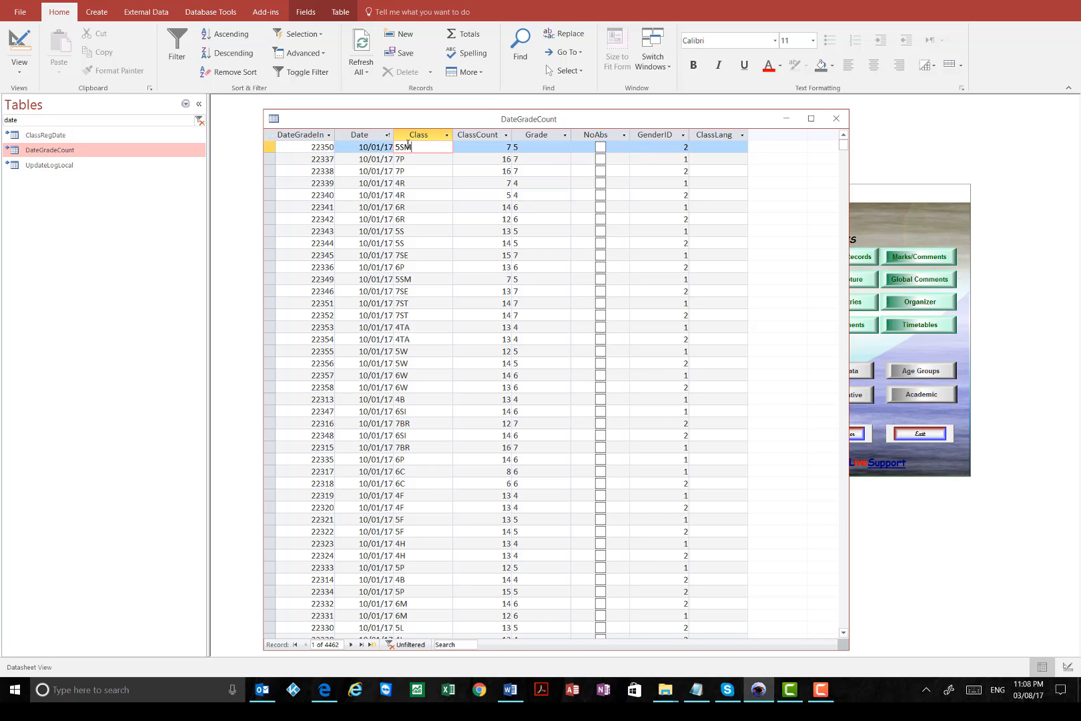
Select all the records dated 10/01/17 in the DateGradeCount table and look through that day's block
left_click_drag(273, 144, 273, 471)
key("ctrl+a")
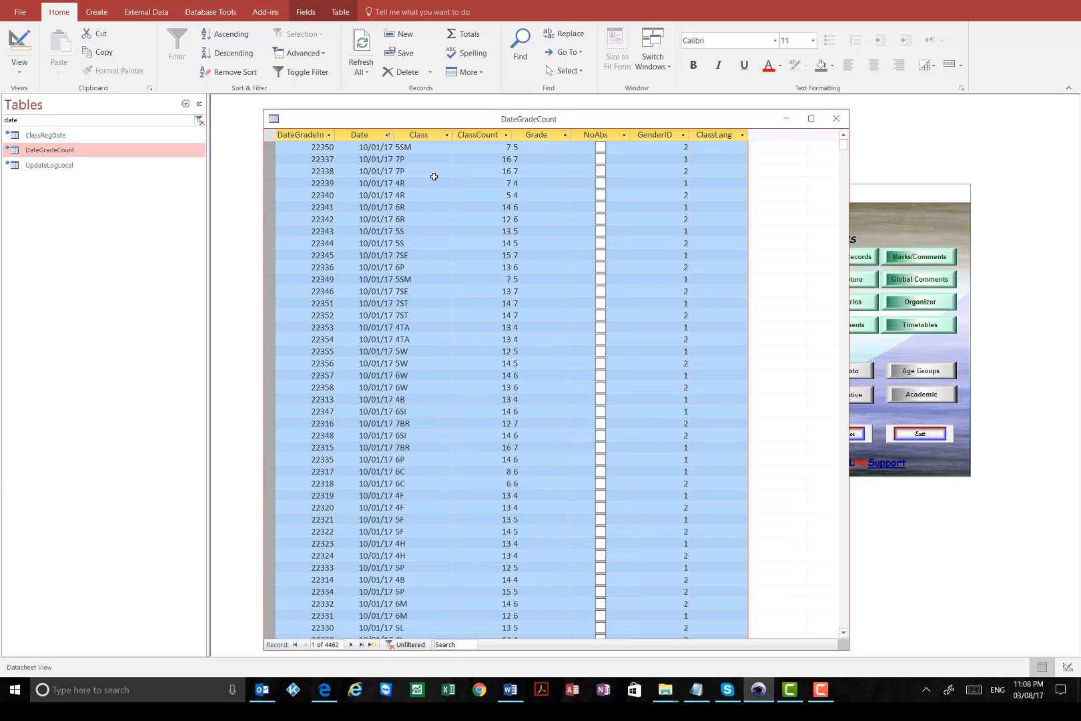
scroll(377, 495, "down", 4)
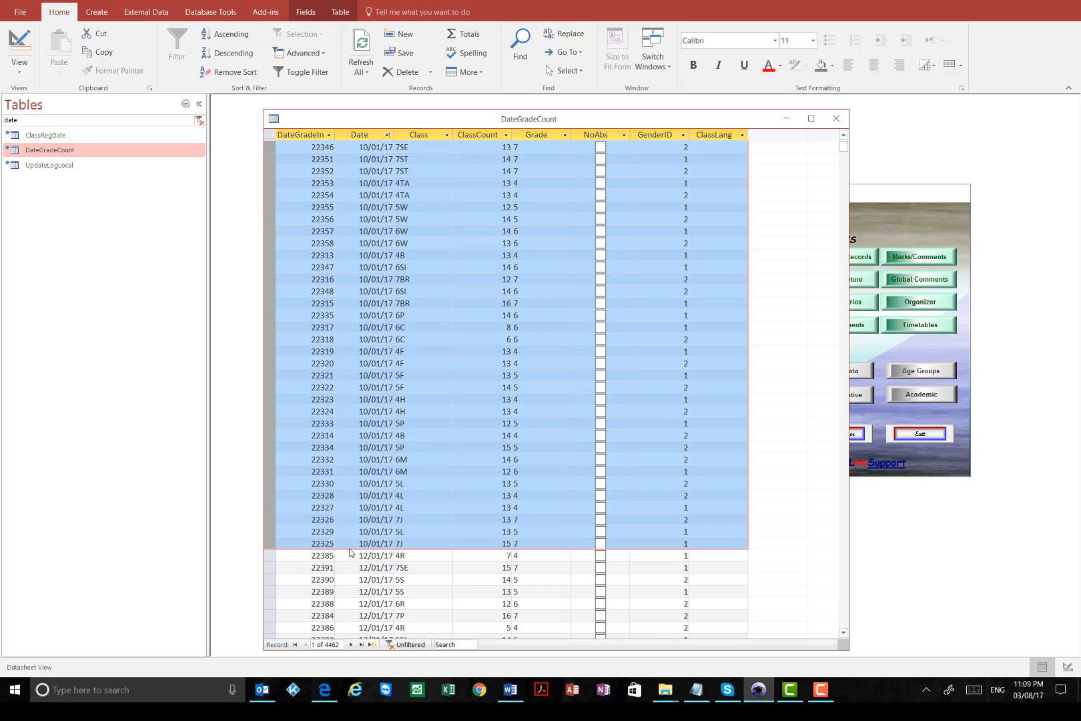
left_click(350, 545)
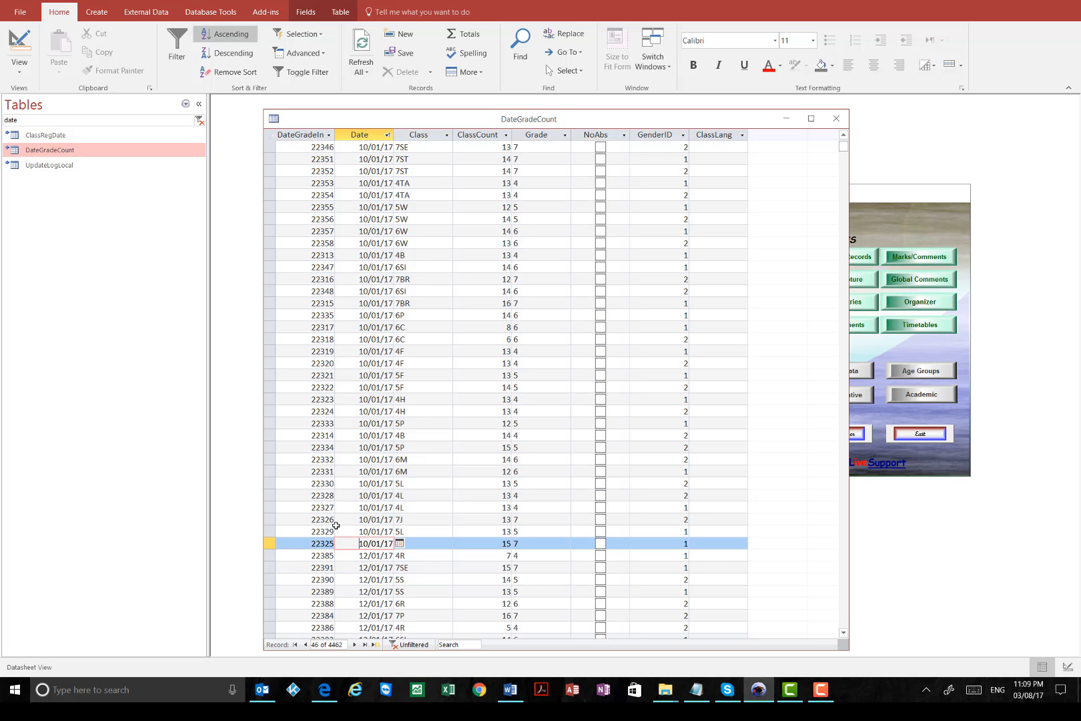
left_click_drag(269, 543, 242, 111)
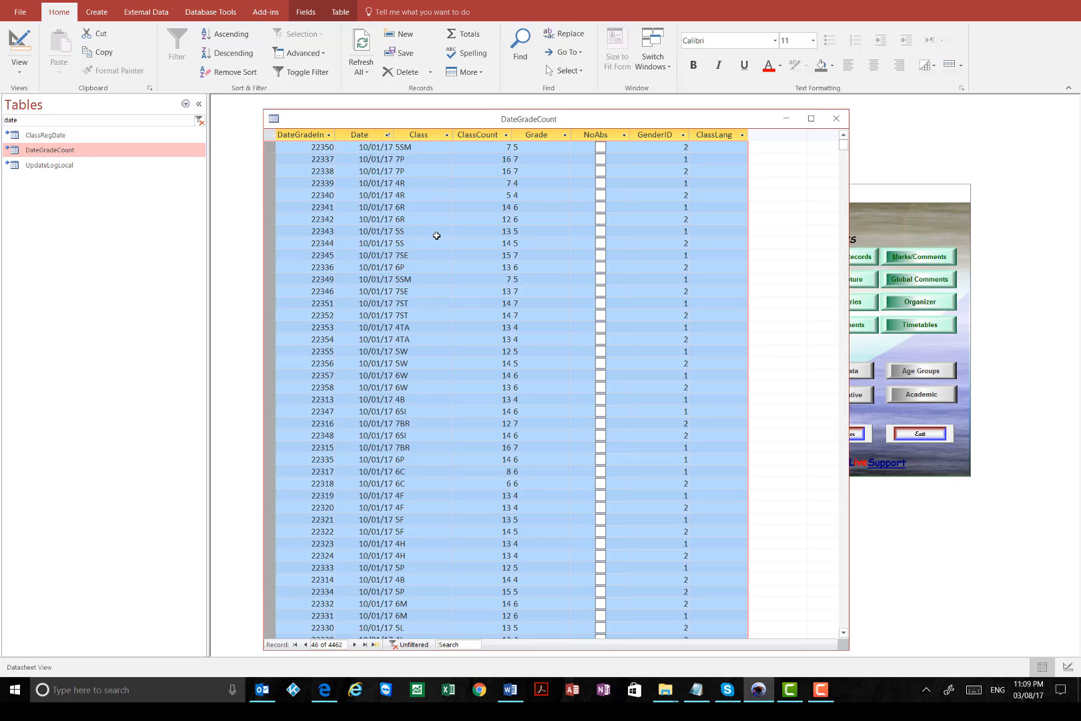
scroll(437, 234, "down", 2)
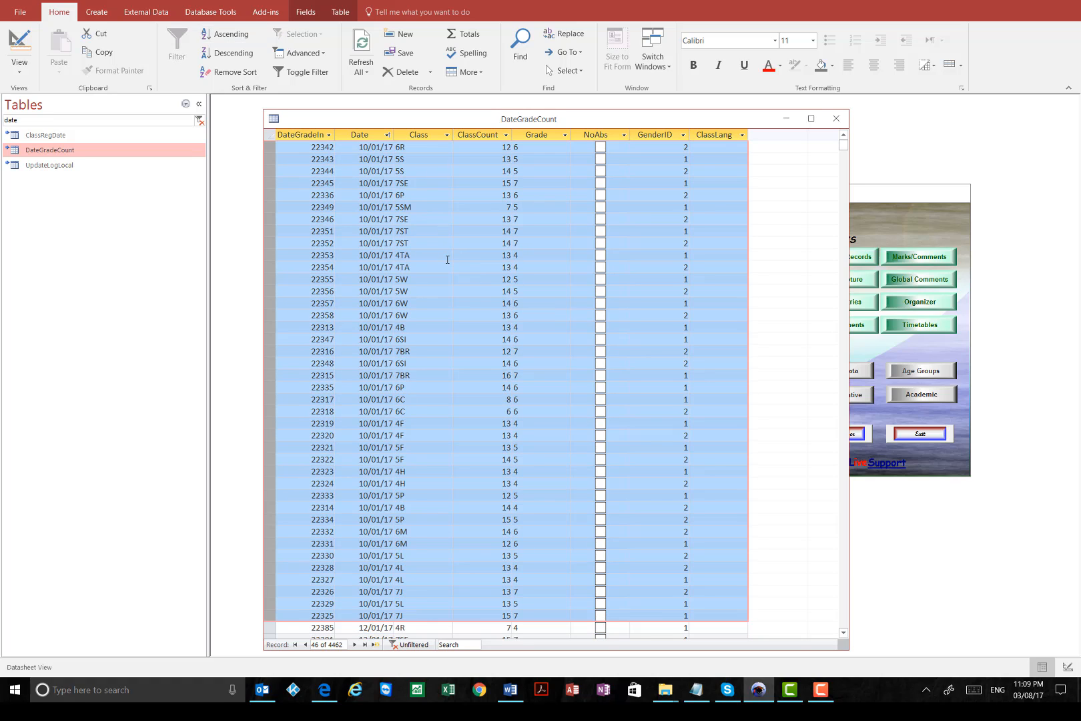
scroll(446, 239, "up", 2)
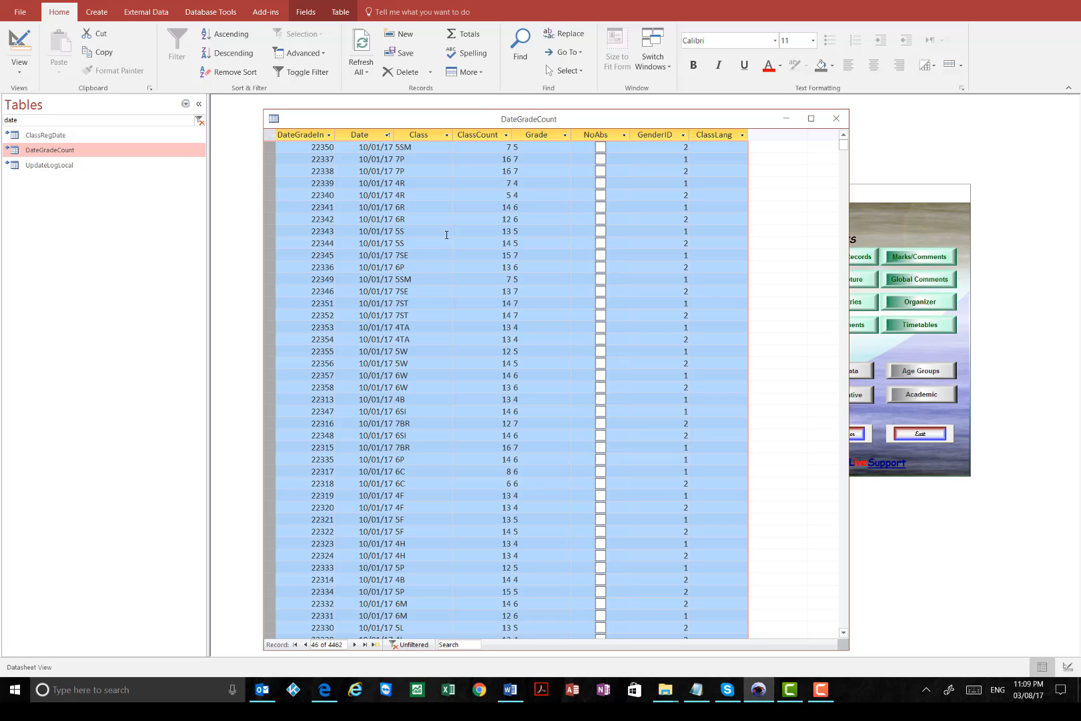
Compare the two class 7P records for 10/01/17, inspecting the ClassCount for each gender
left_click(413, 156)
key("shift+space")
key("shift+Down")
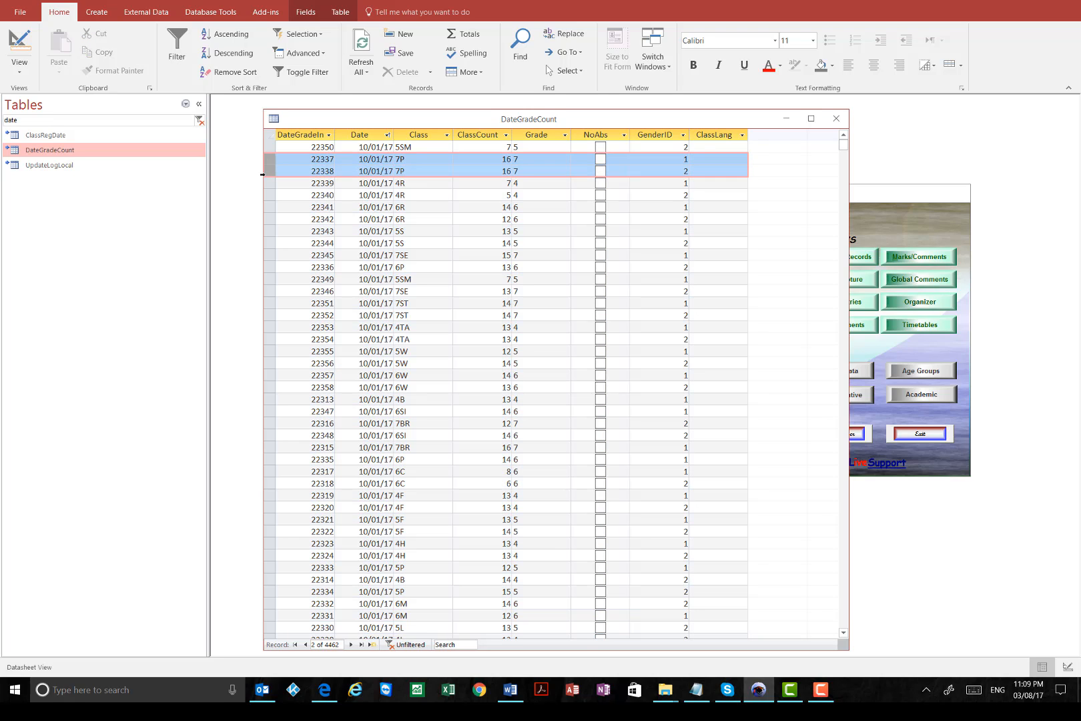
left_click(488, 161)
left_click(499, 171)
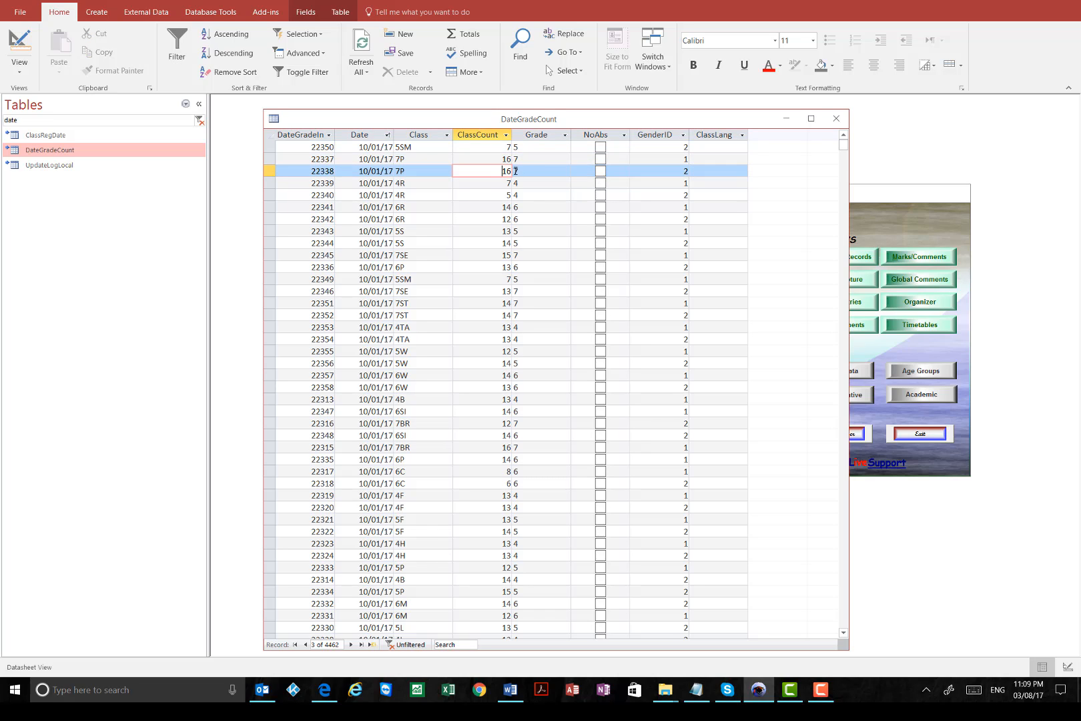
Close the DateGradeCount table and create a new query in design view based on that table
left_click(835, 118)
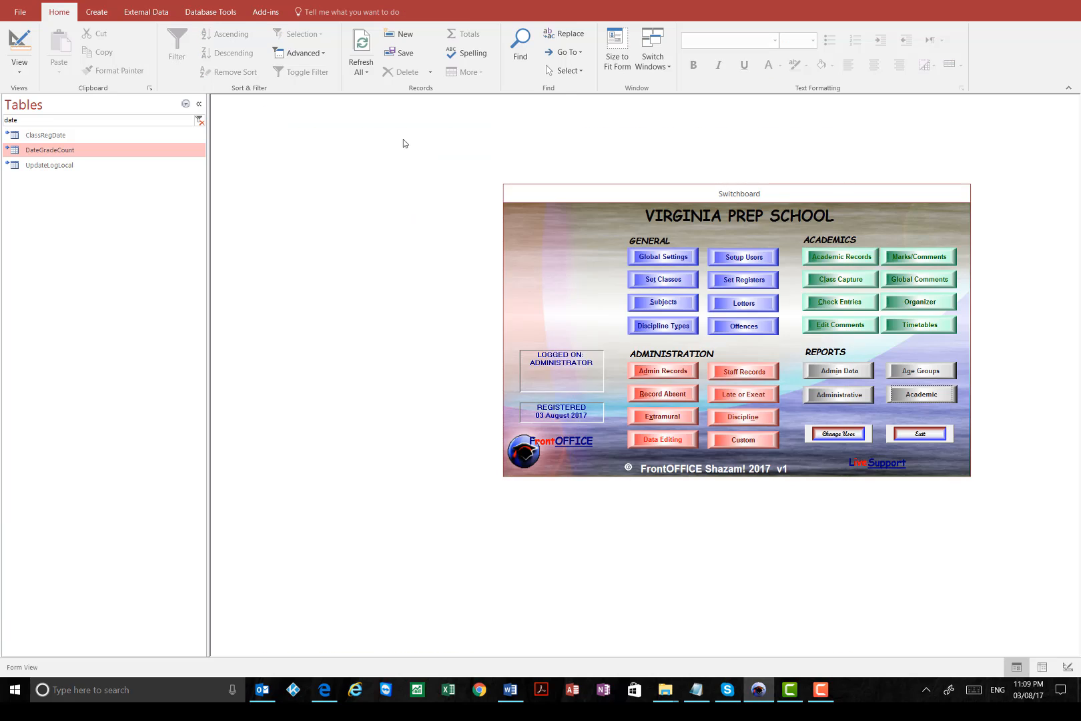
left_click(97, 12)
left_click(214, 53)
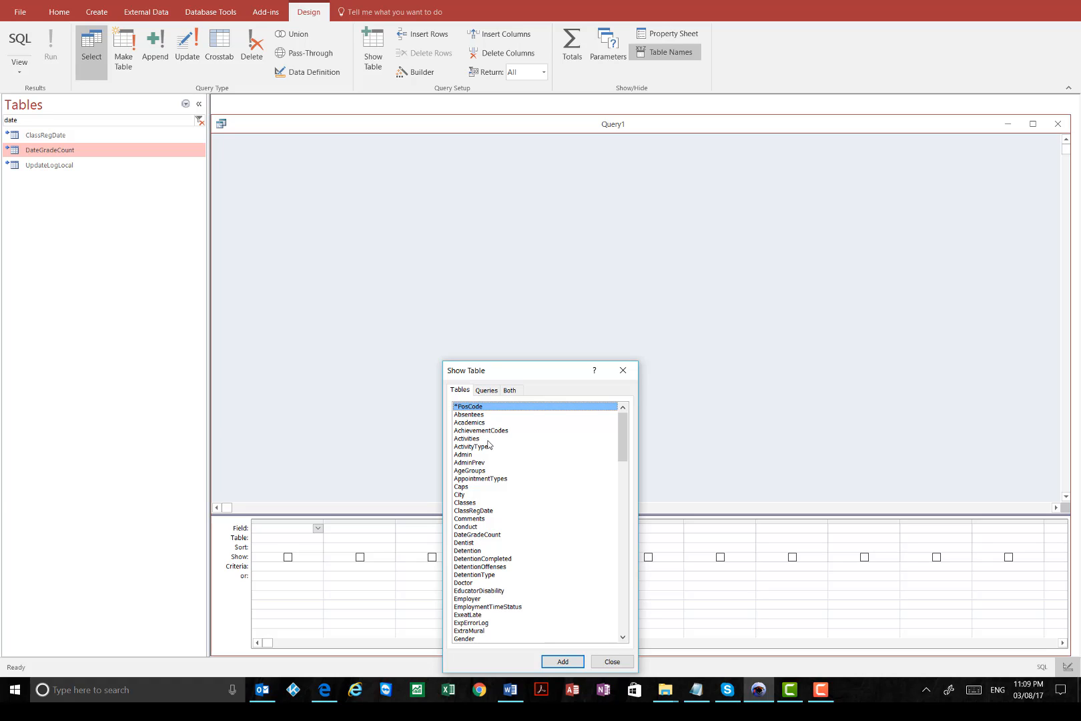
left_click(479, 536)
left_click(562, 662)
left_click(612, 662)
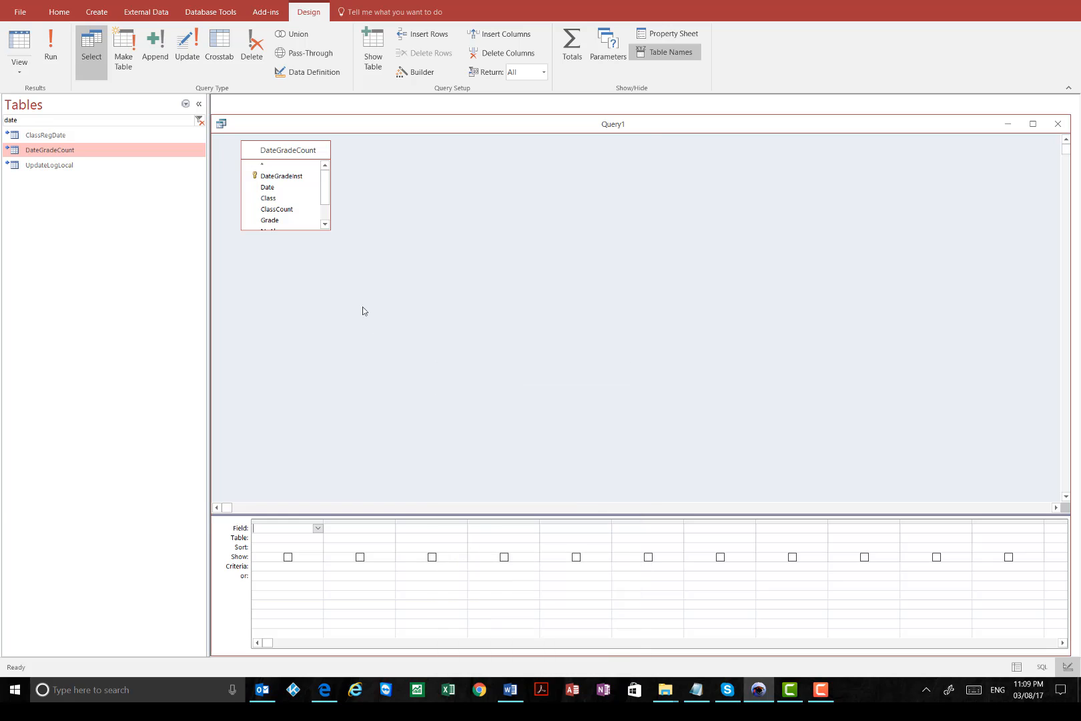
Add the Date field twice to the query grid and turn on totals
double_click(274, 192)
double_click(268, 191)
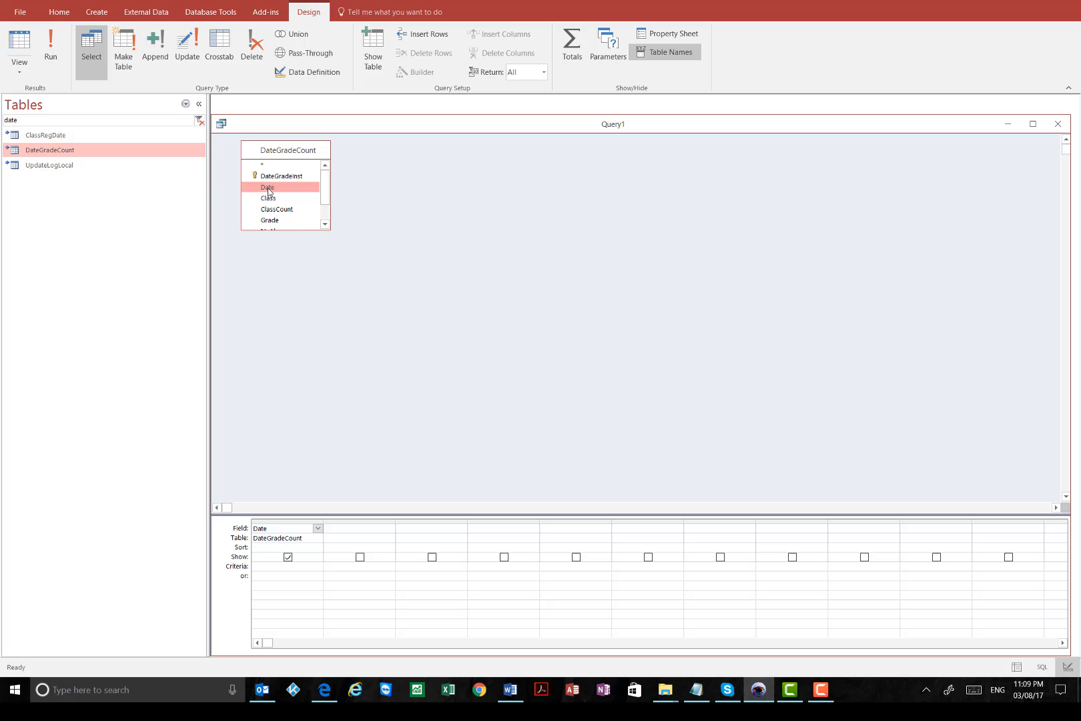
left_click(574, 57)
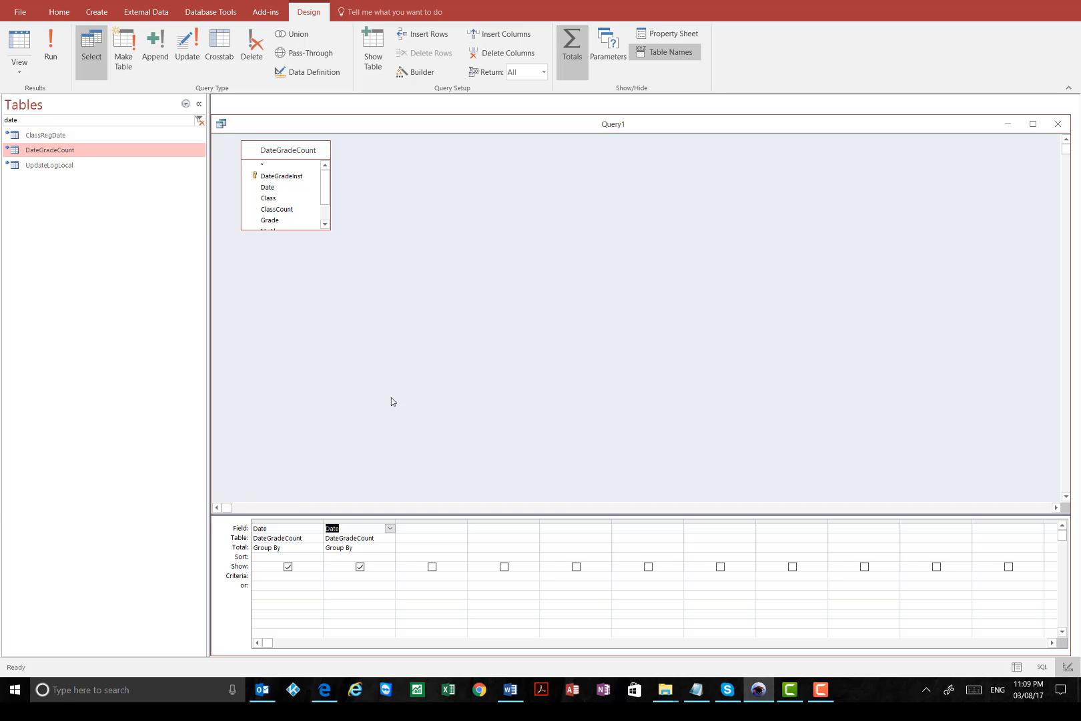
Set the total of the second Date column to Count, leaving the first Date column as Group By
left_click(291, 547)
left_click(363, 548)
left_click(391, 548)
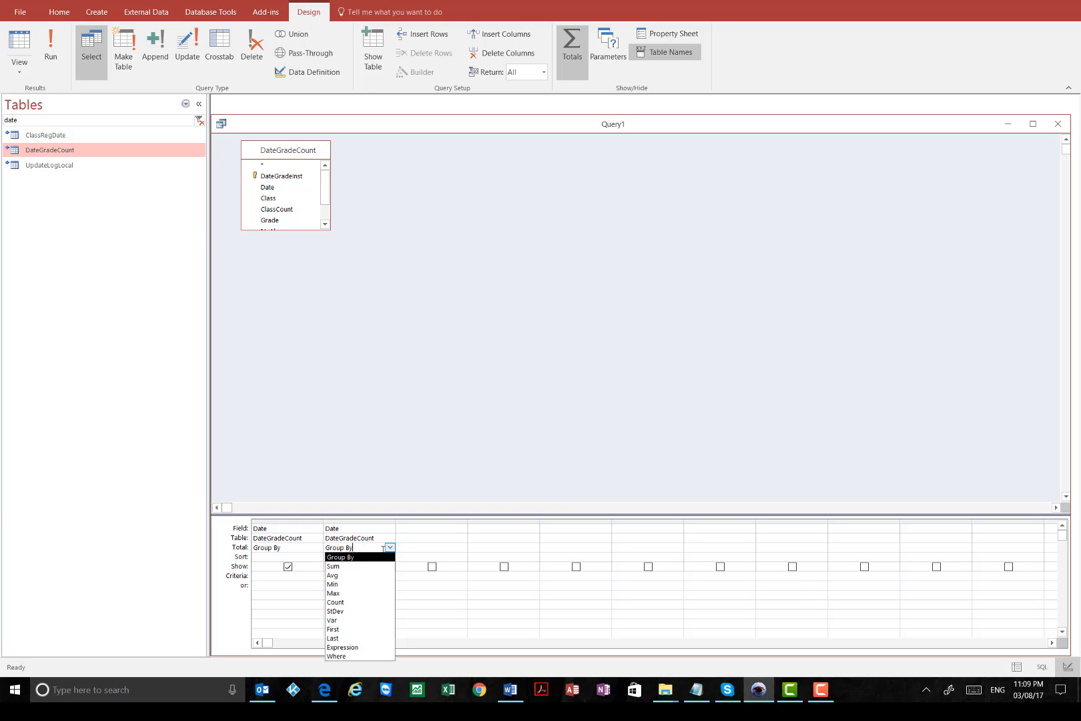
left_click(351, 603)
left_click(359, 527)
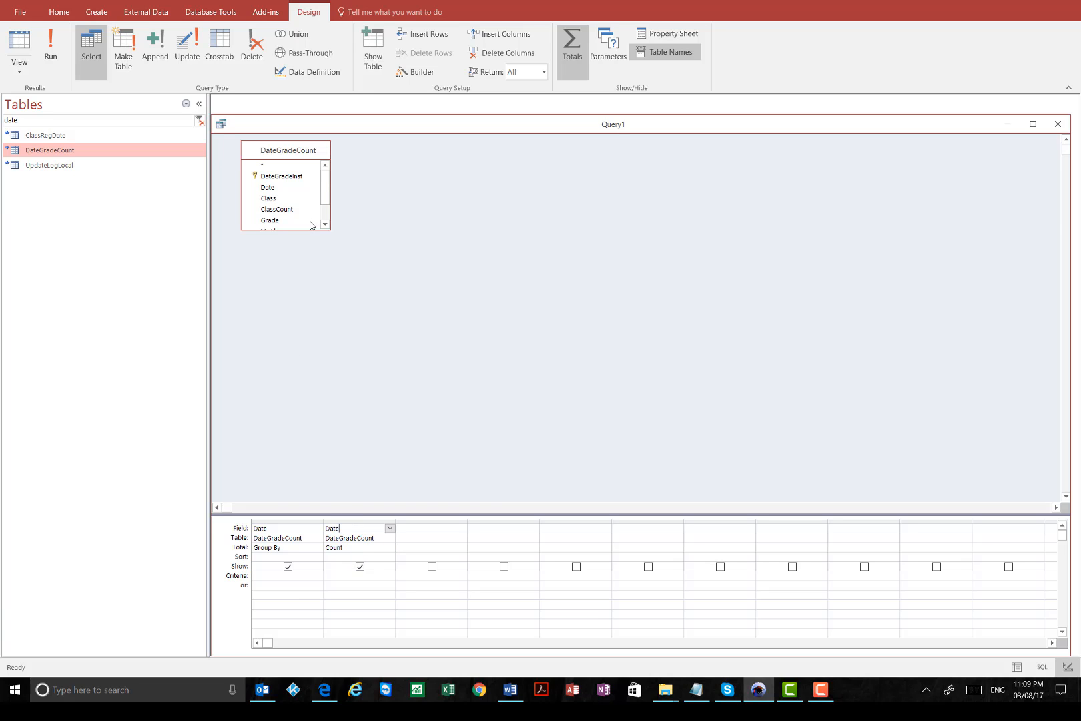
Move the query design grid higher in its window and display the query results as a datasheet
left_click_drag(525, 124, 532, 125)
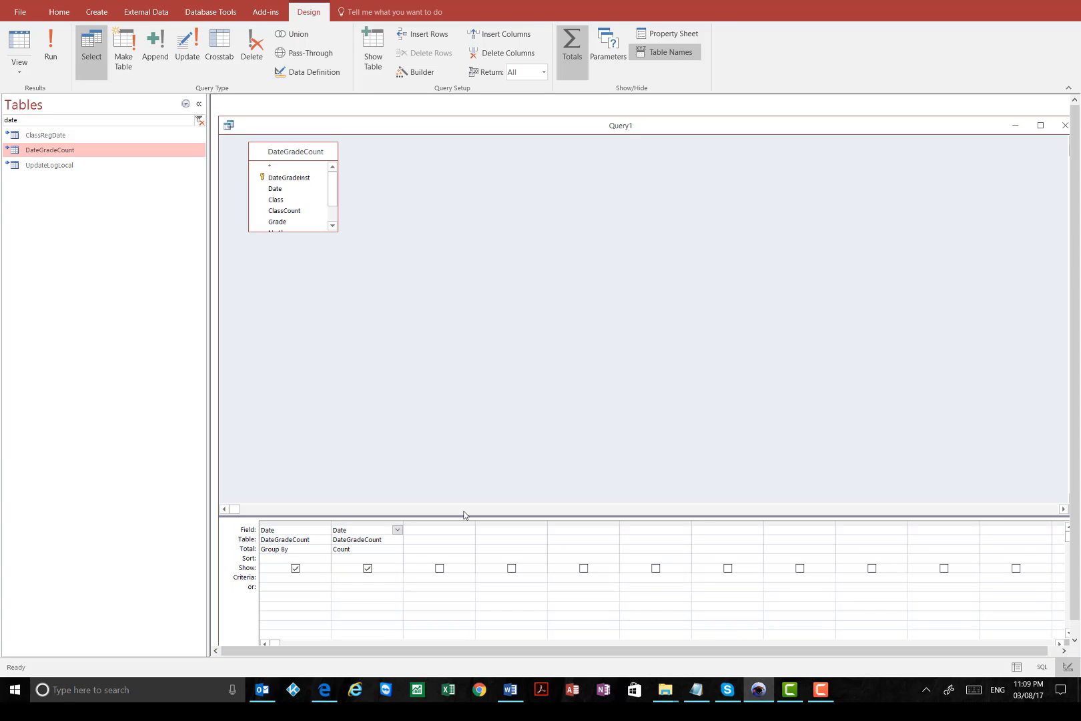
left_click_drag(463, 514, 464, 331)
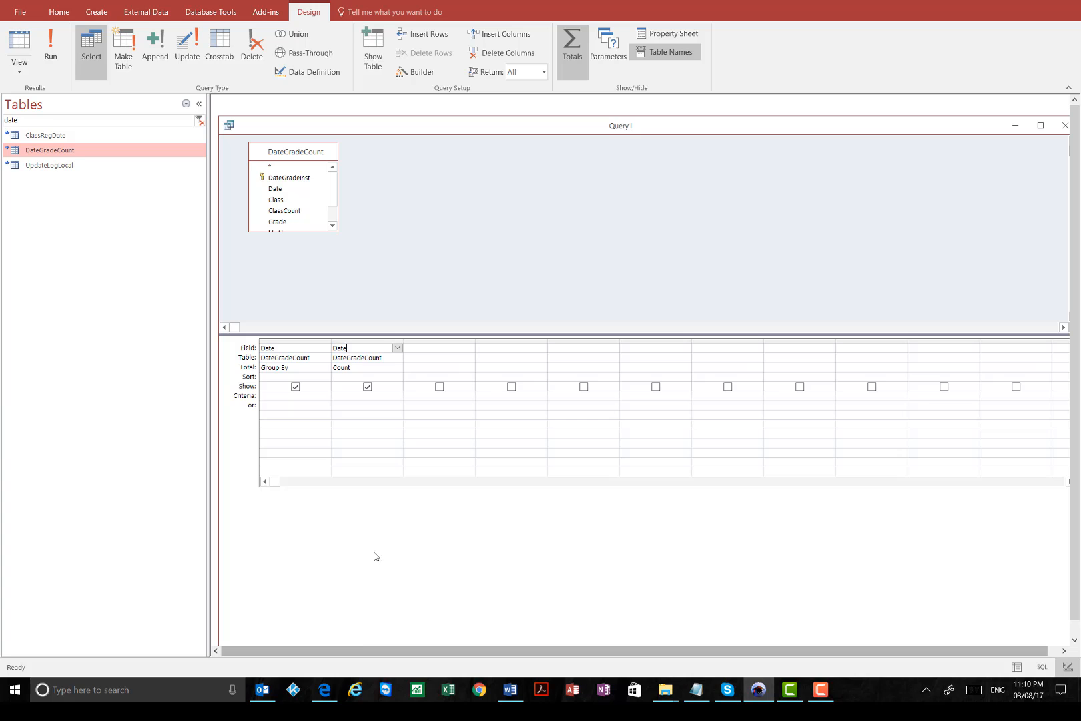
left_click(19, 44)
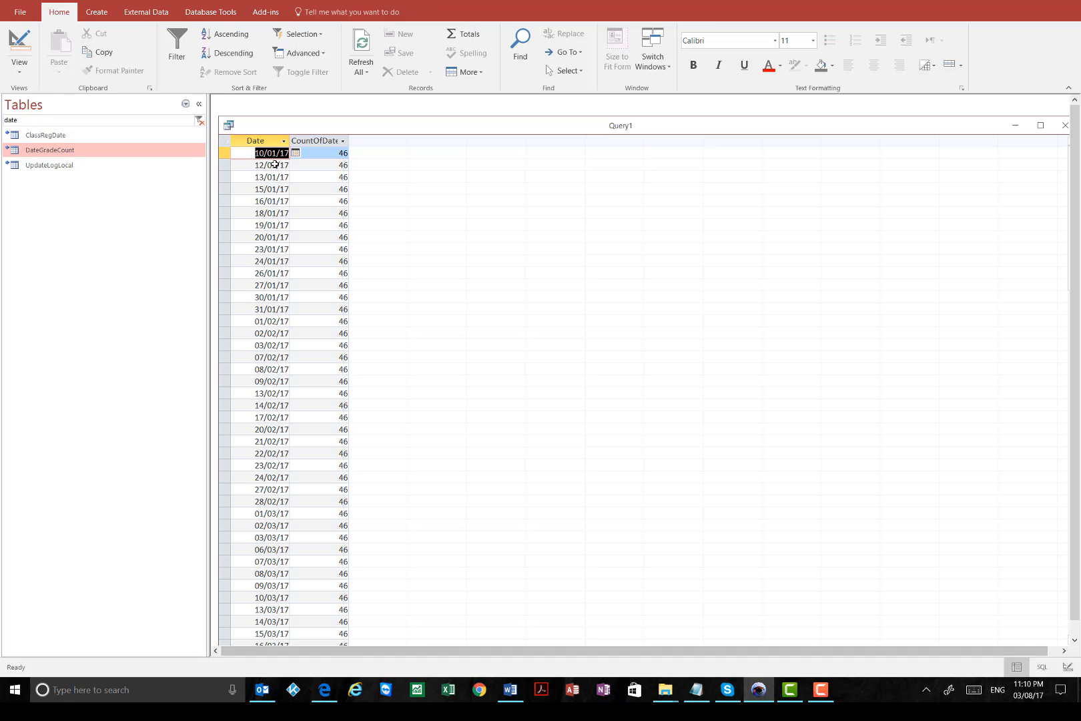
Examine the record count for every date in the query results, from the first date to the last
left_click(325, 154)
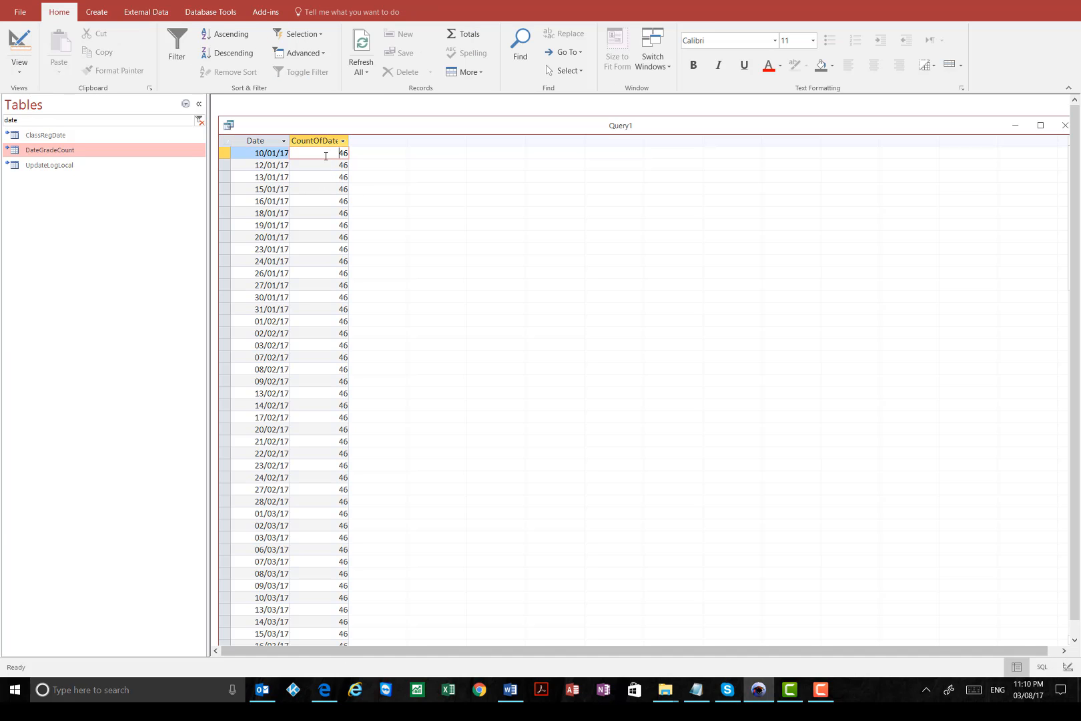
left_click(224, 165)
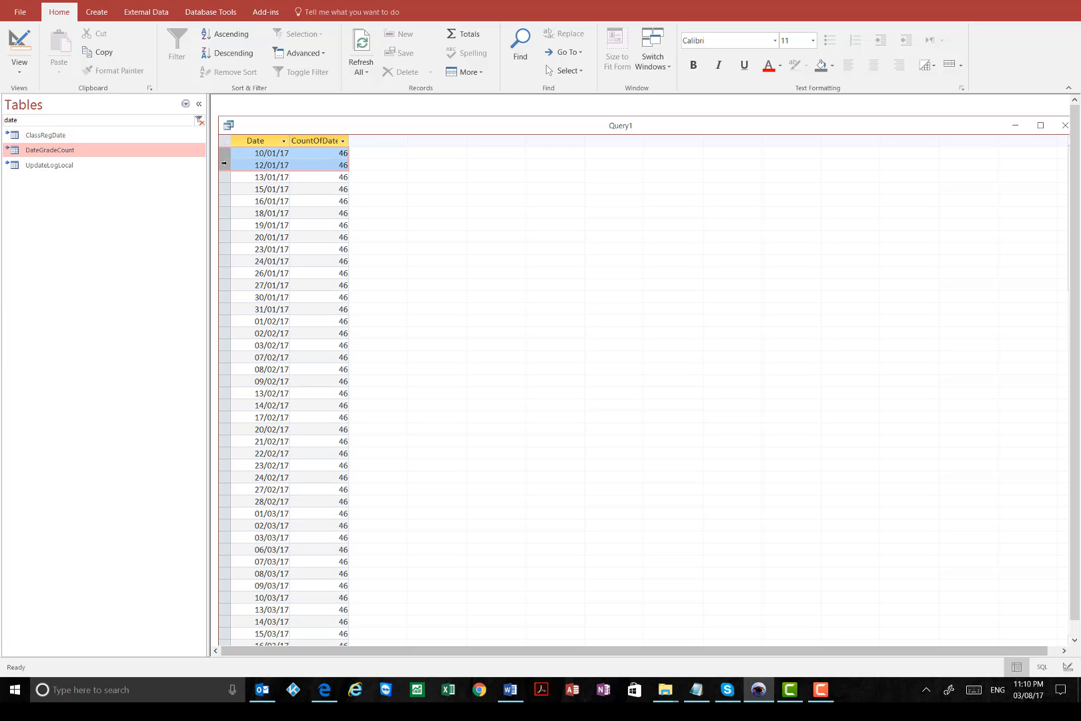
left_click(223, 176)
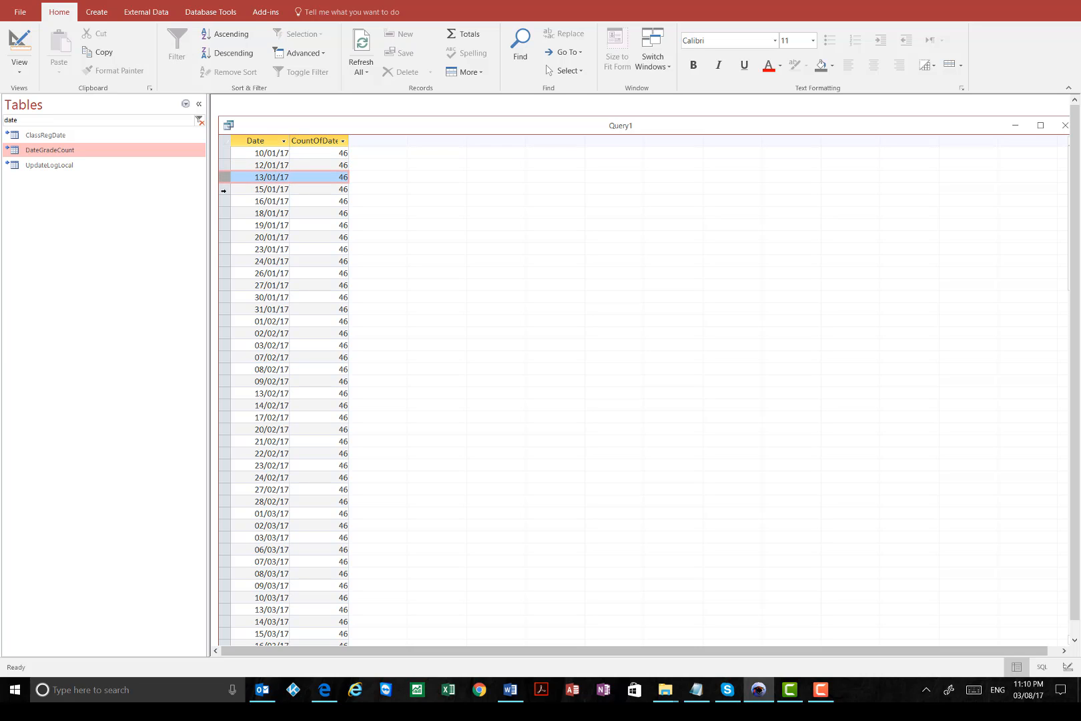
left_click(325, 152)
scroll(330, 218, "down", 5)
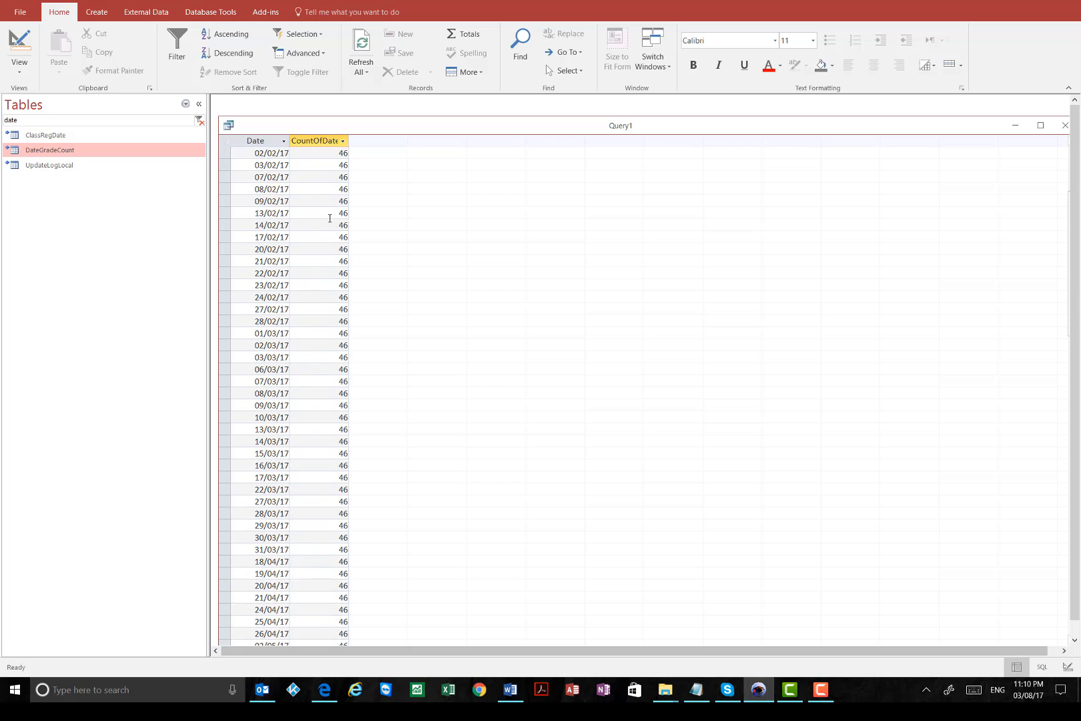
scroll(330, 218, "down", 18)
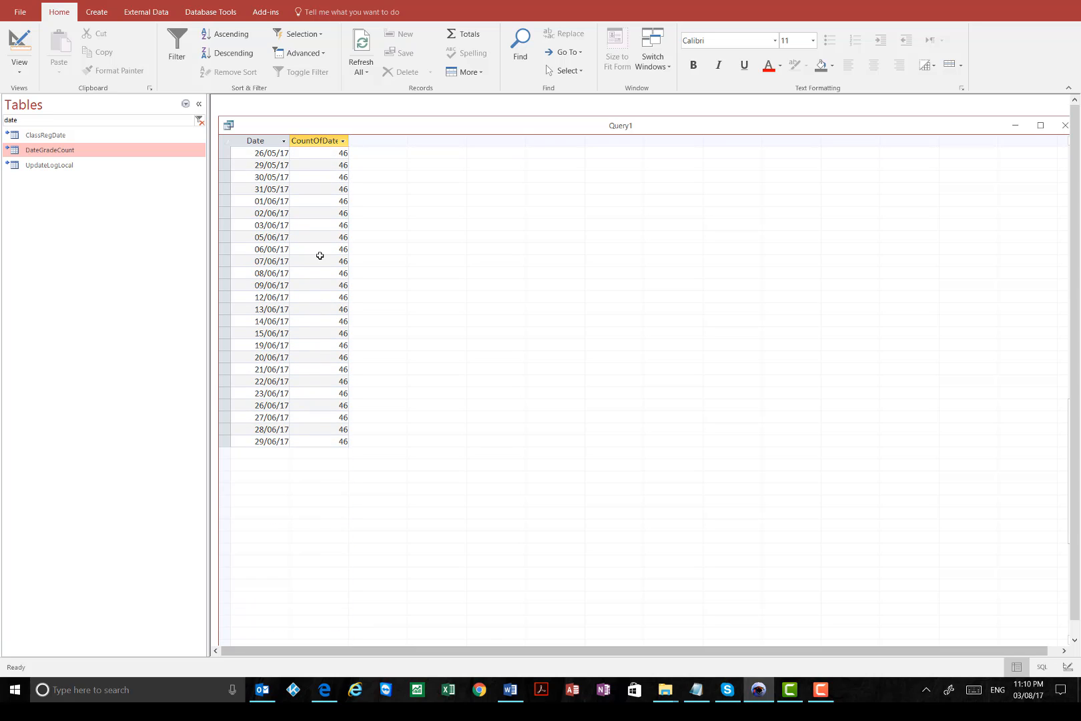
scroll(320, 255, "up", 20)
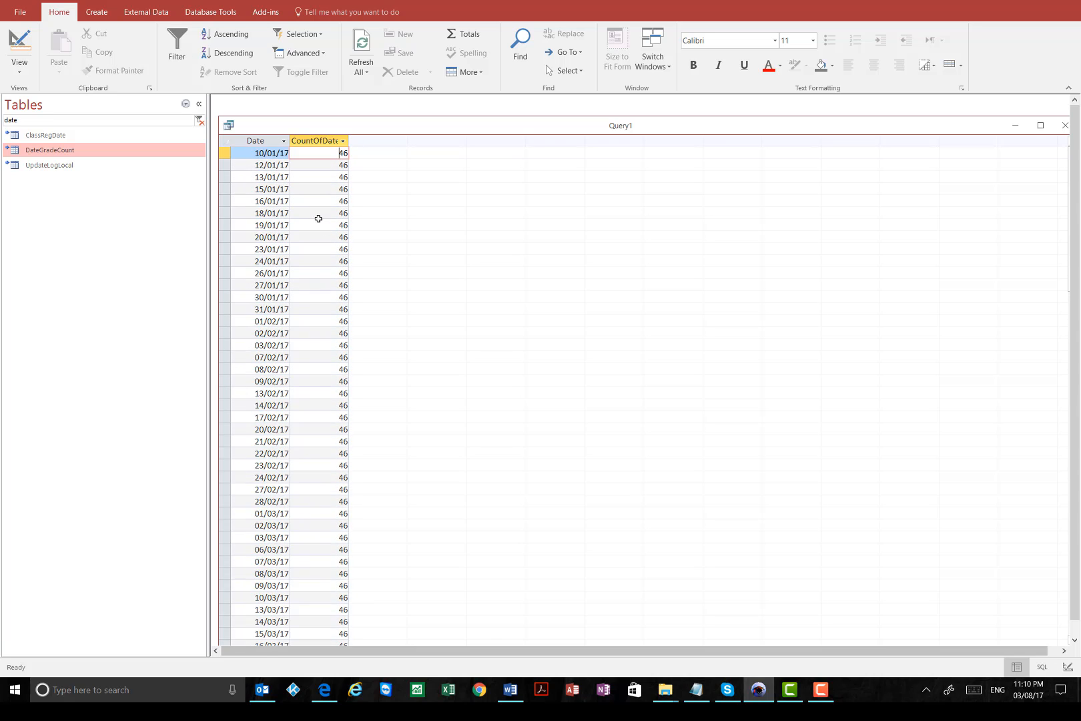
left_click(311, 166)
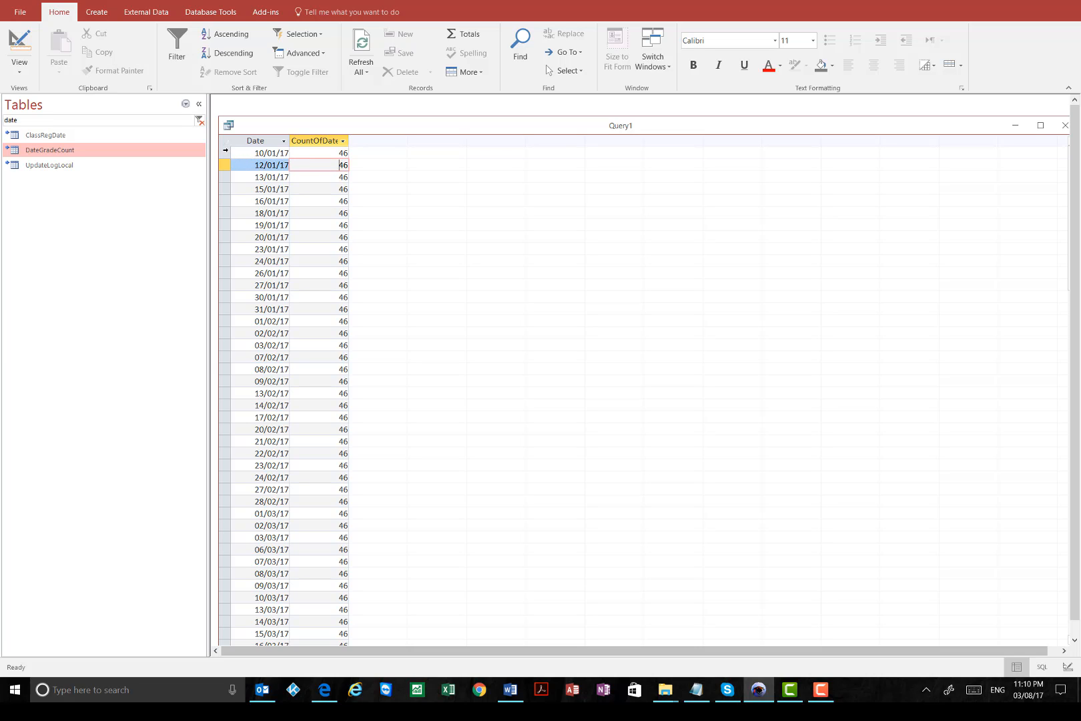
Select the 10/01/17 record in the query results and check that date in the system calendar for January 2017
left_click(222, 149)
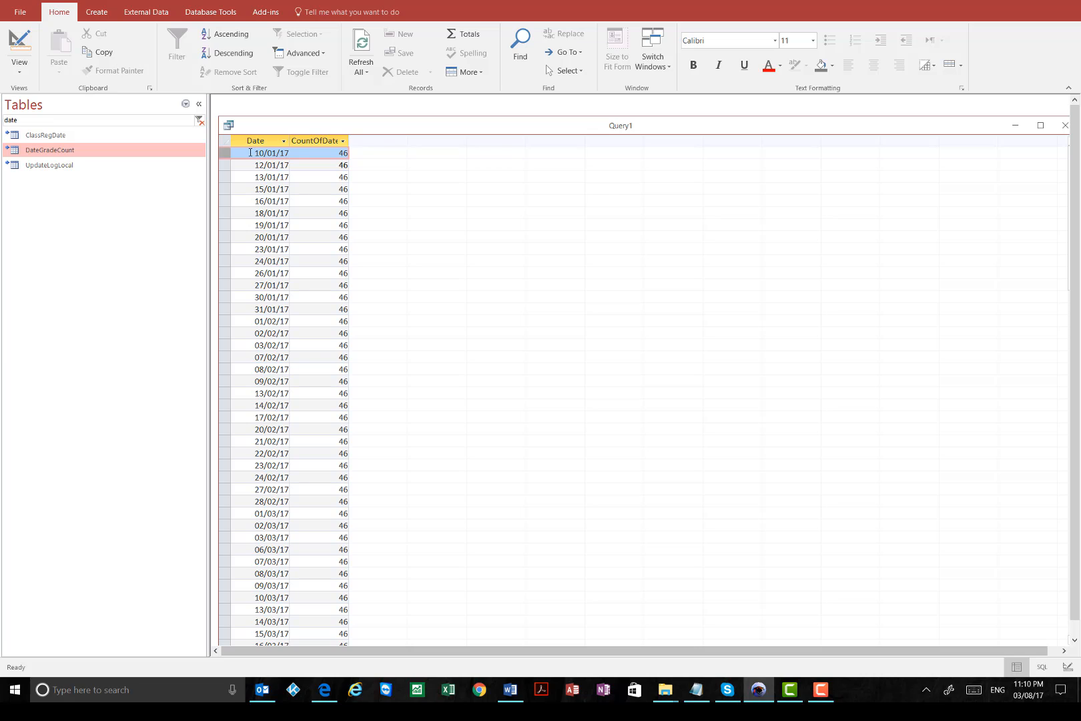
left_click(250, 152)
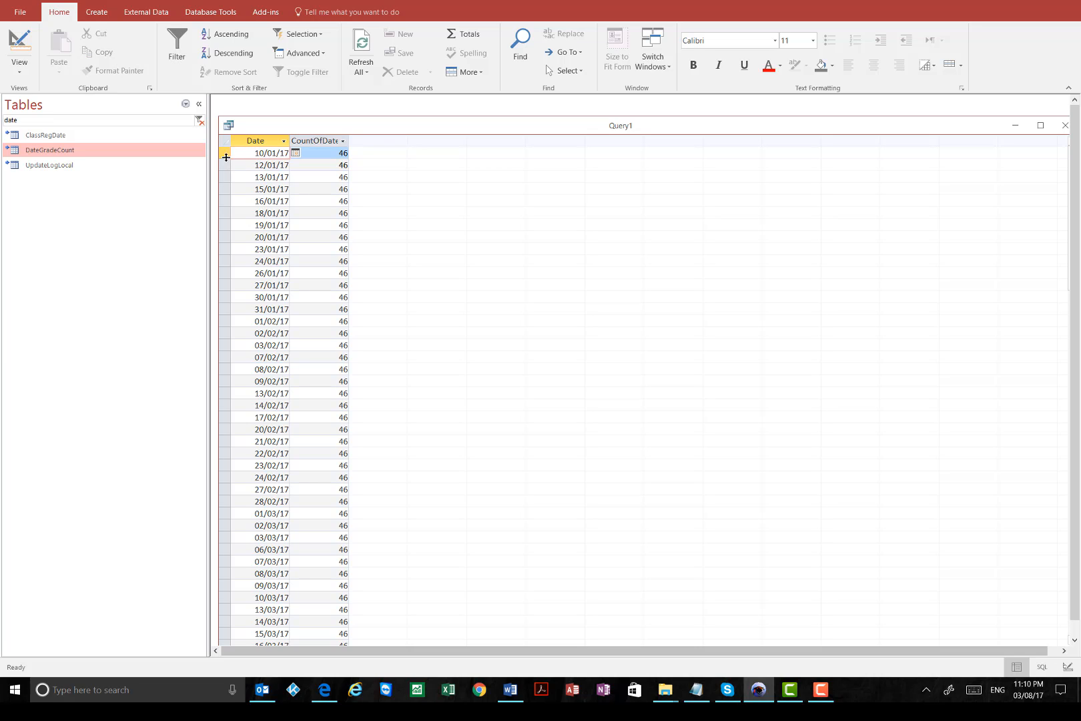
left_click(226, 157)
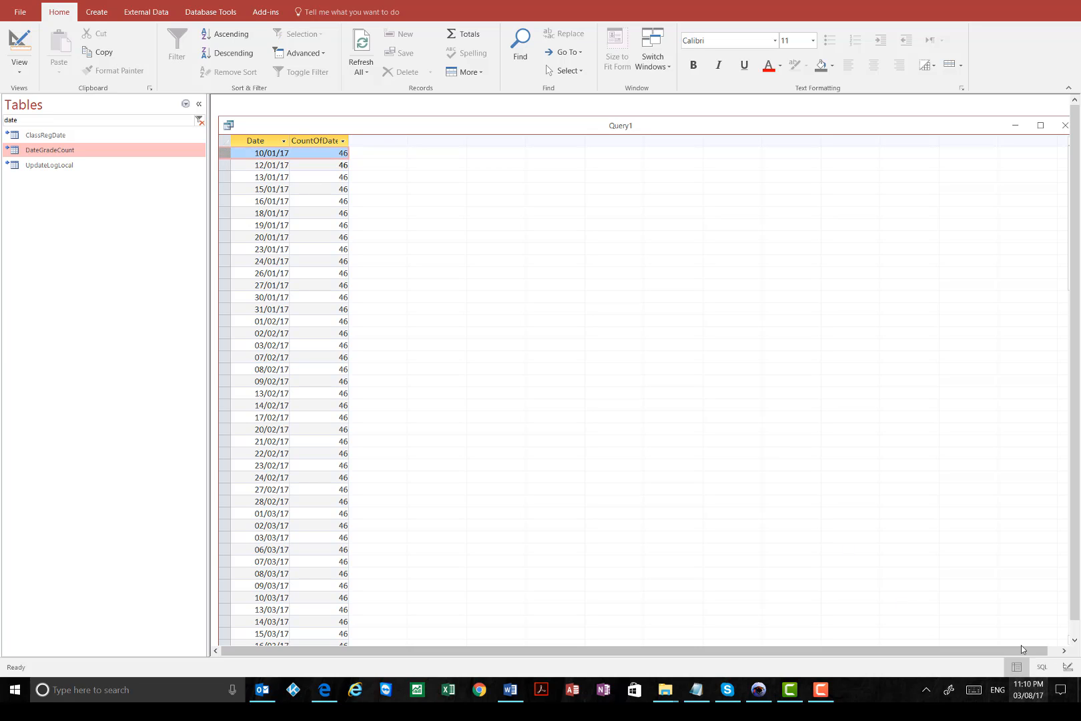
left_click(1028, 689)
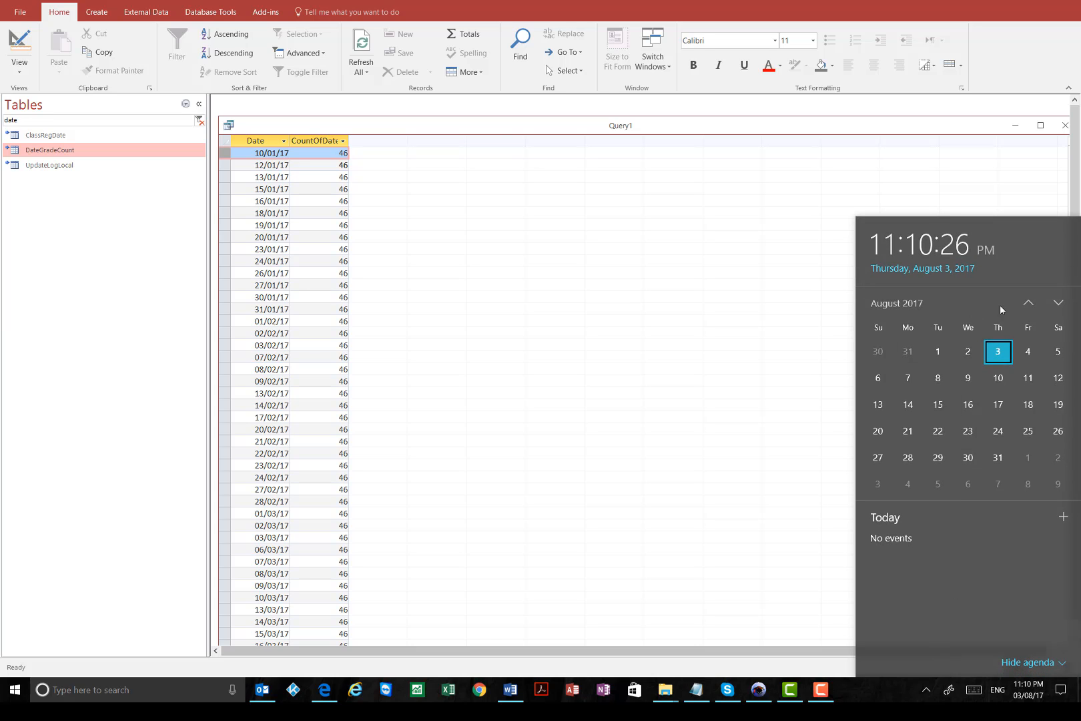
left_click(1028, 304)
left_click(1028, 304)
left_click(1028, 304)
left_click(1028, 304)
left_click(1028, 304)
left_click(1028, 304)
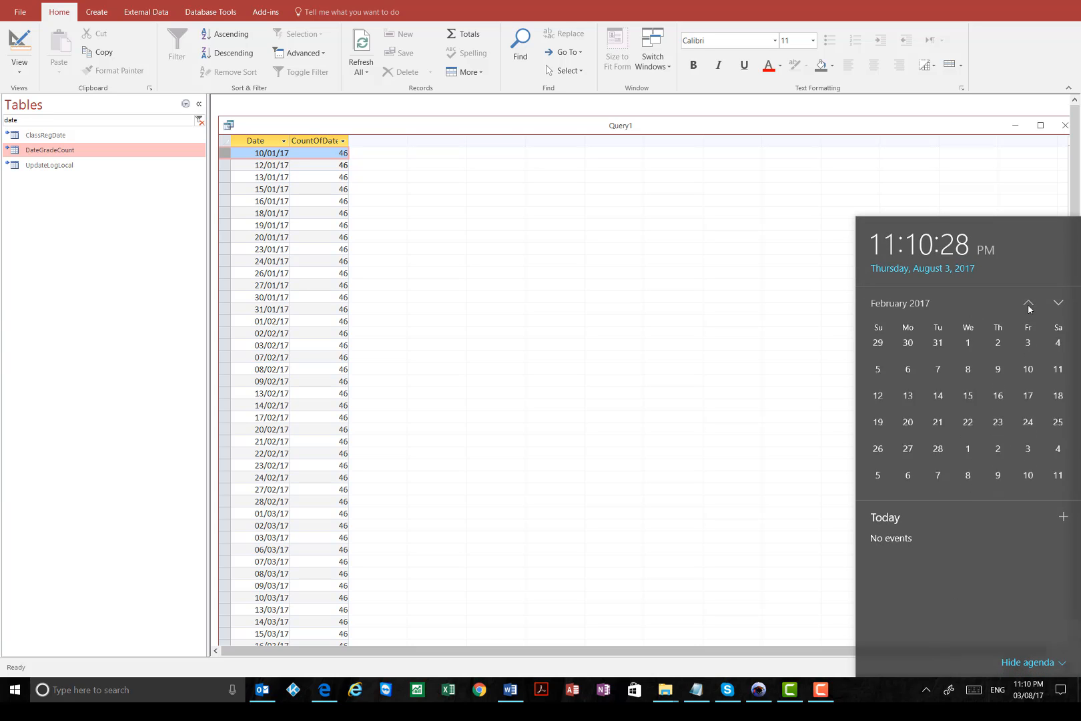
left_click(1028, 303)
left_click(1028, 303)
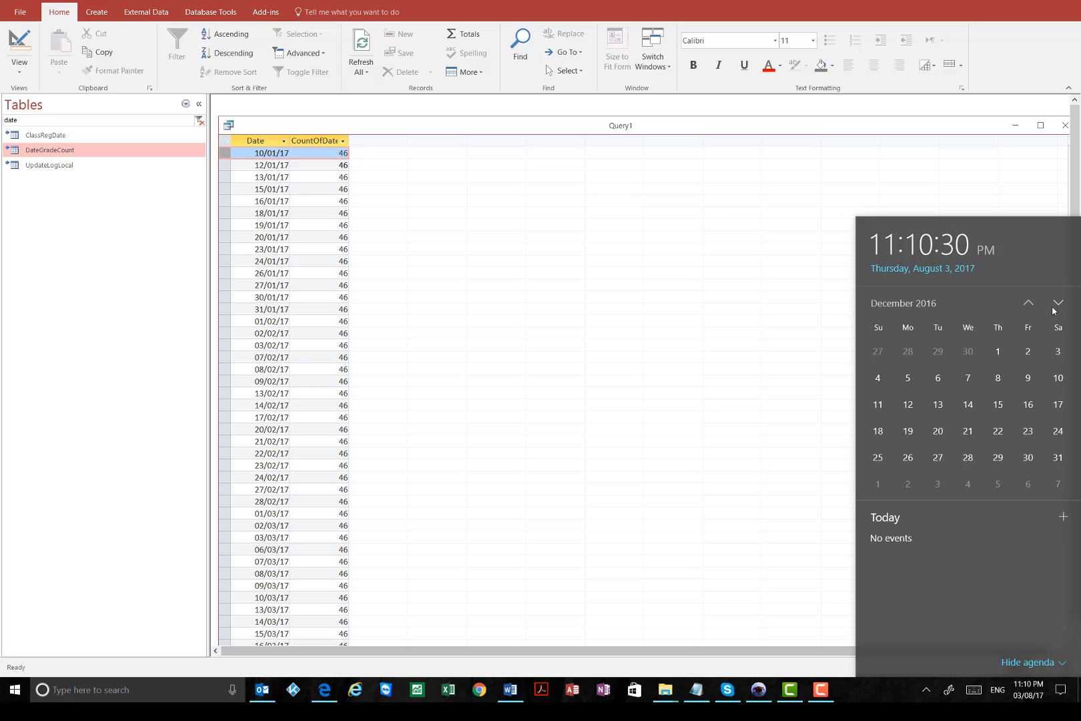
left_click(1057, 302)
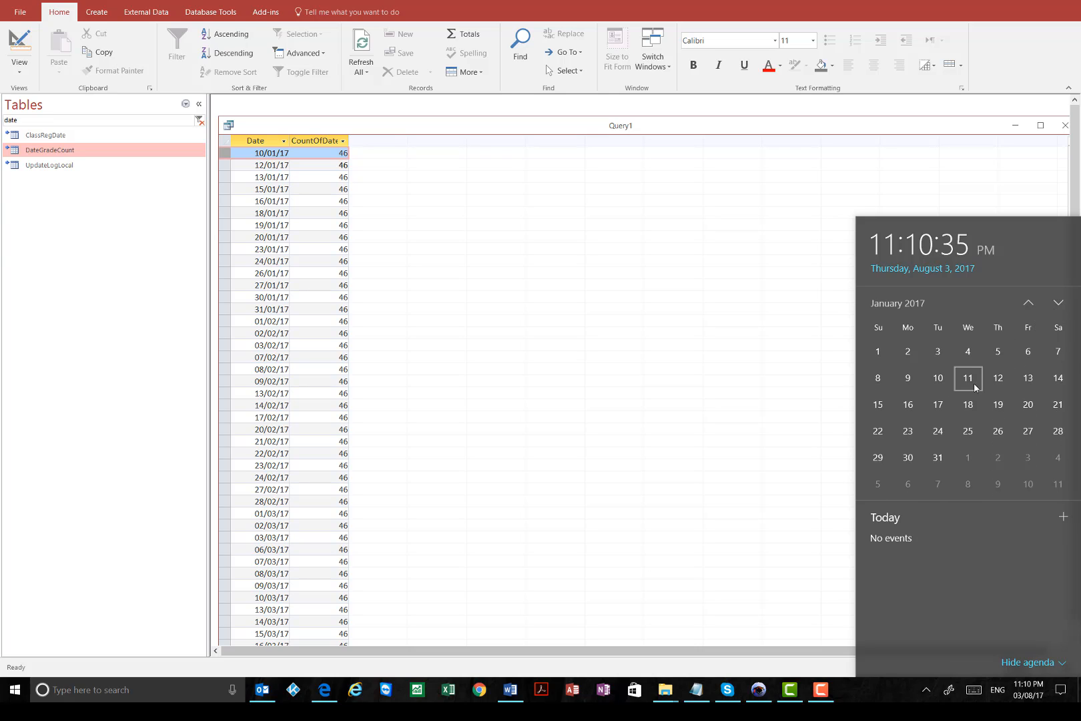
Select the 12/01/17 record and bring up January 2017 in the system calendar again to compare the recorded dates
left_click(221, 165)
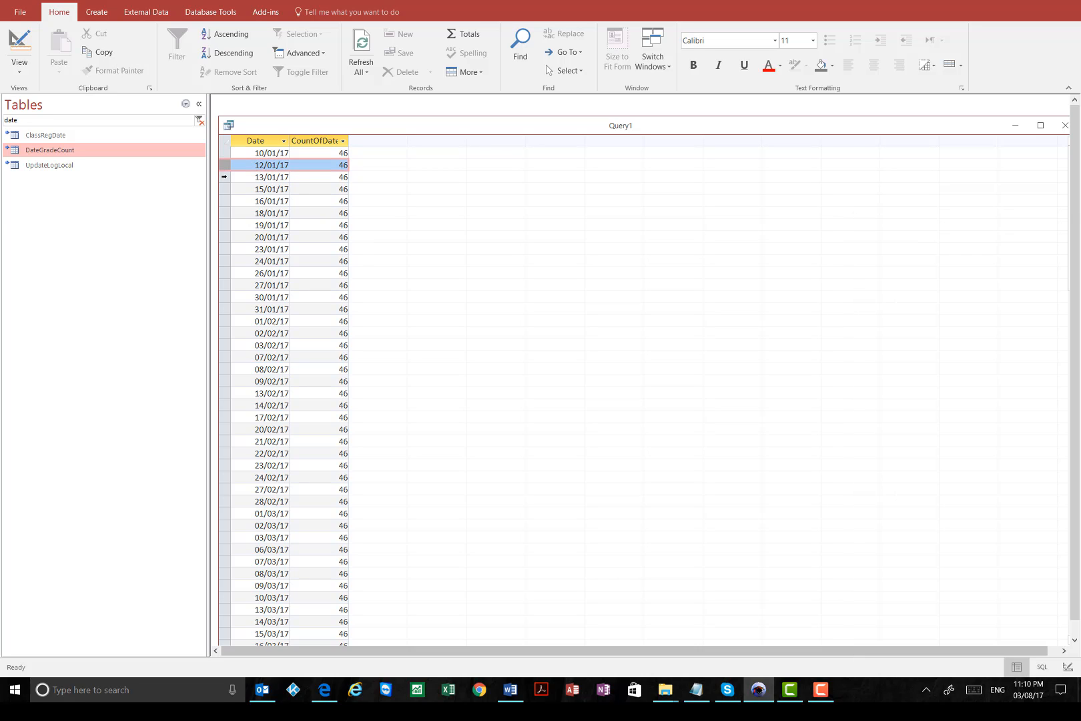
left_click(1028, 696)
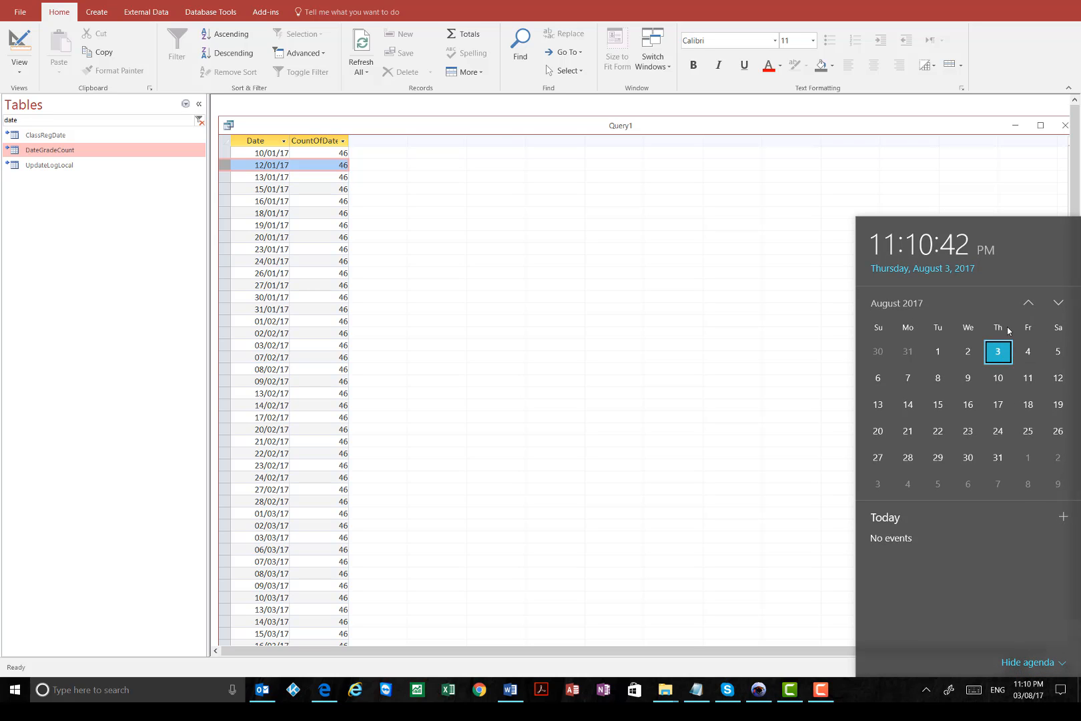
left_click(1028, 302)
left_click(1028, 302)
left_click(1028, 302)
left_click(1028, 302)
left_click(1028, 302)
left_click(1028, 302)
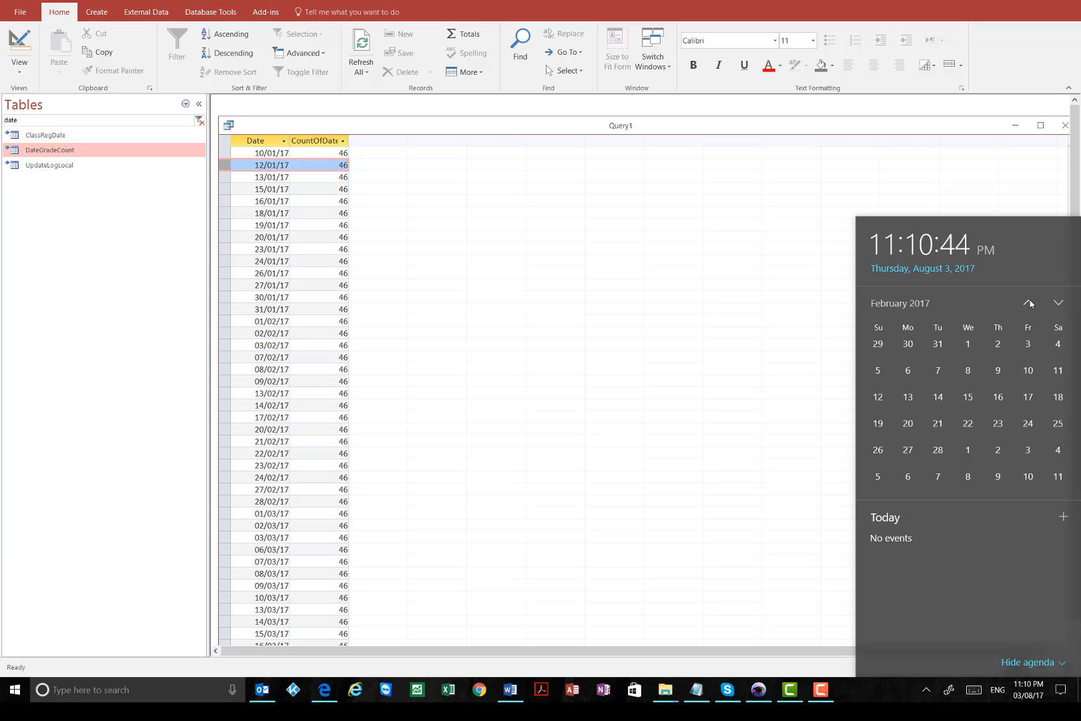
left_click(1028, 303)
left_click(1028, 302)
left_click(1057, 302)
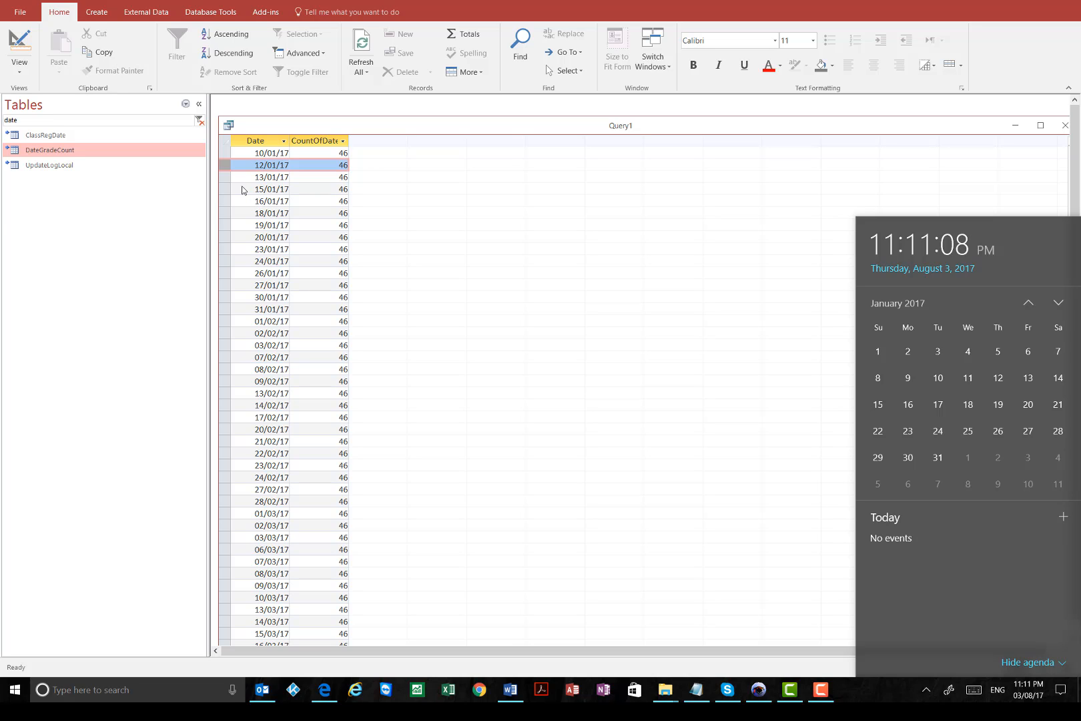
Maximize the query results window and check the date records from 15/01/17 to 19/01/17
double_click(381, 126)
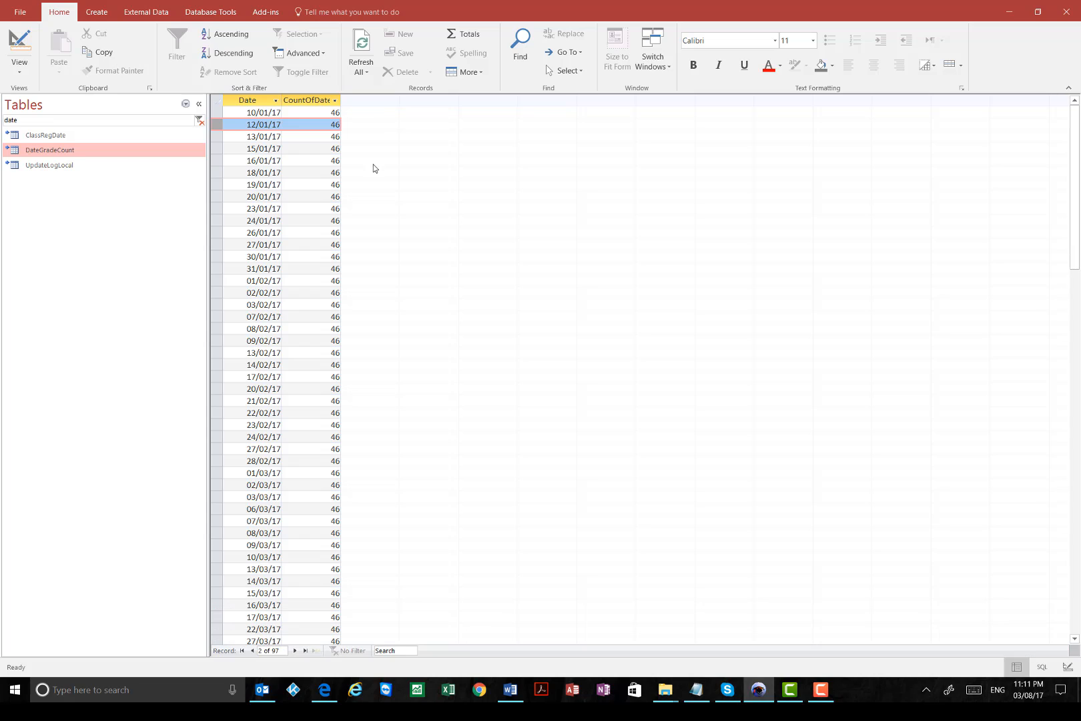
left_click(247, 150)
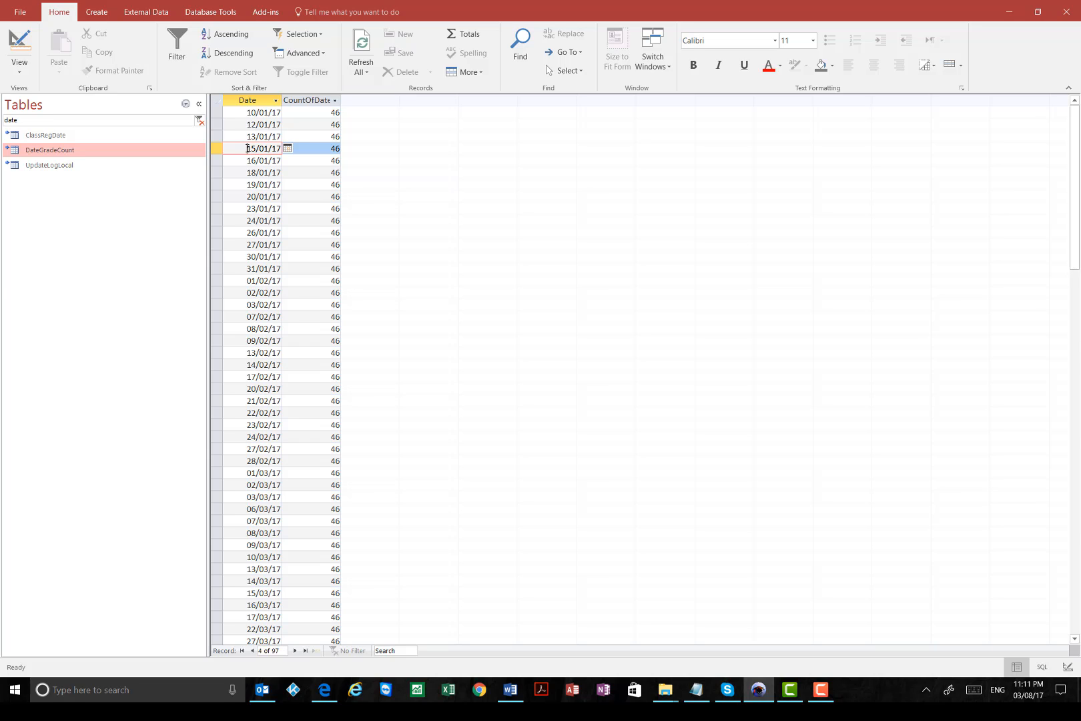
left_click_drag(247, 148, 321, 149)
left_click(307, 148)
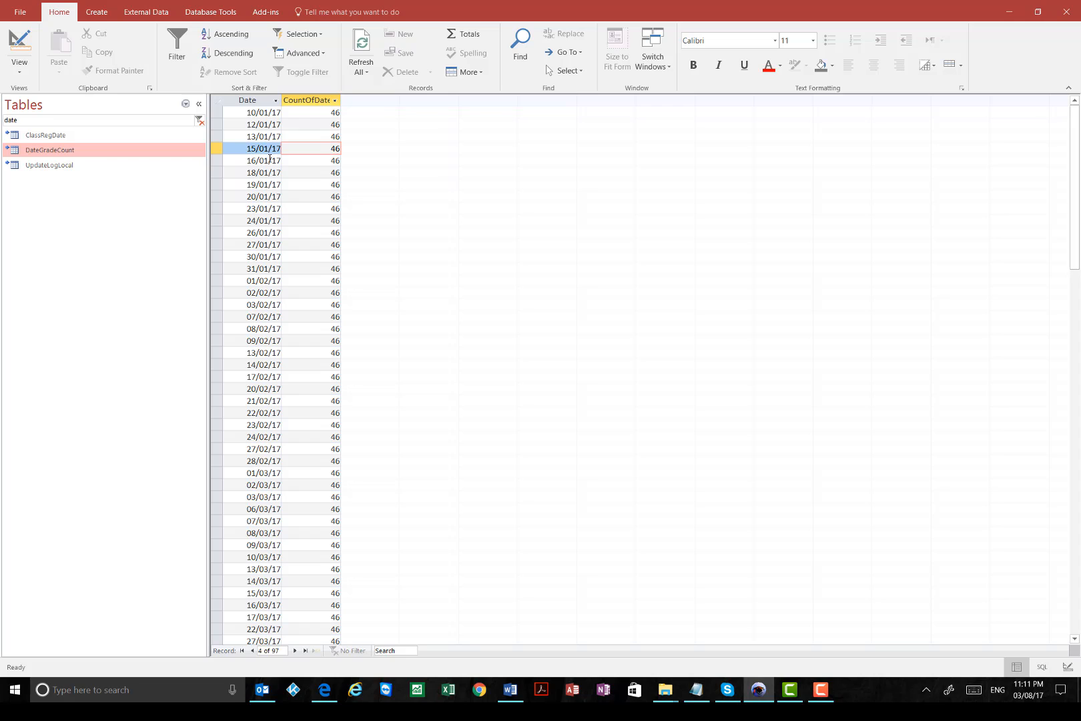
left_click(248, 160)
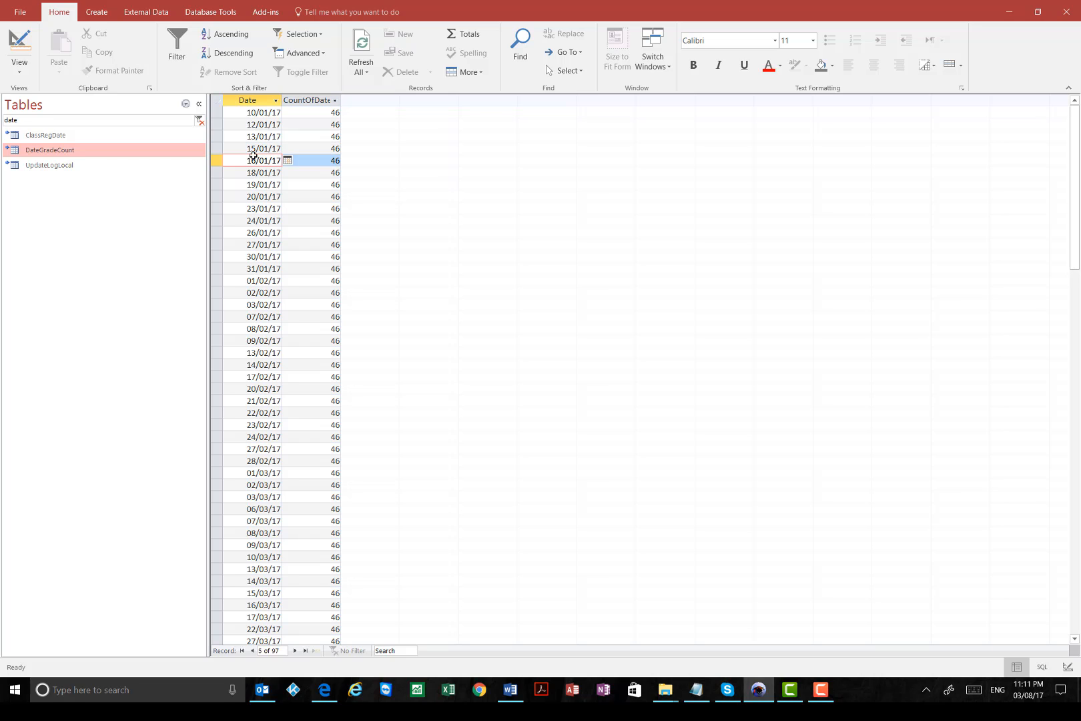
left_click_drag(246, 150, 283, 184)
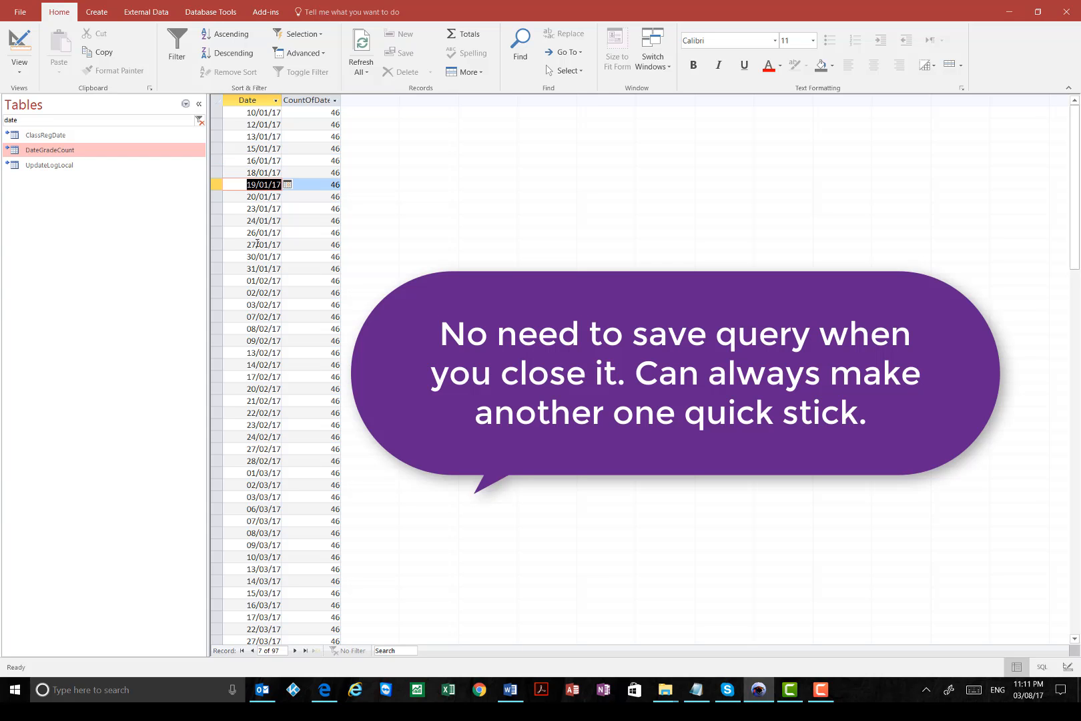
Examine the remaining dates and their record counts down to the end of the query results
scroll(269, 279, "down", 2)
scroll(269, 279, "down", 7)
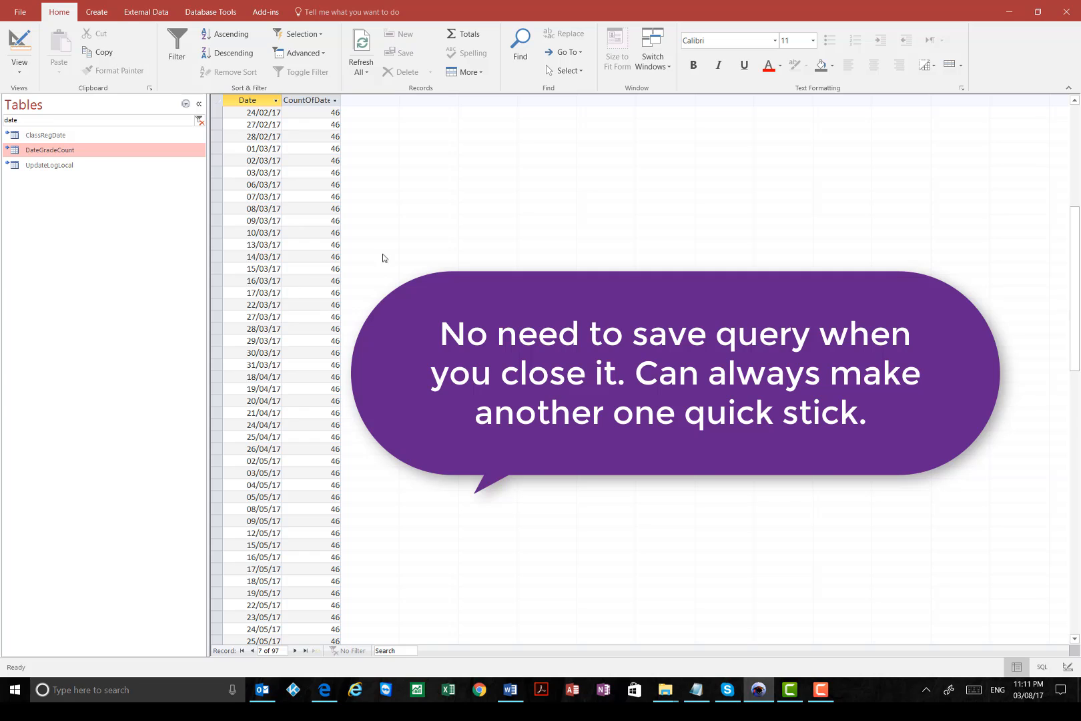
scroll(252, 221, "down", 9)
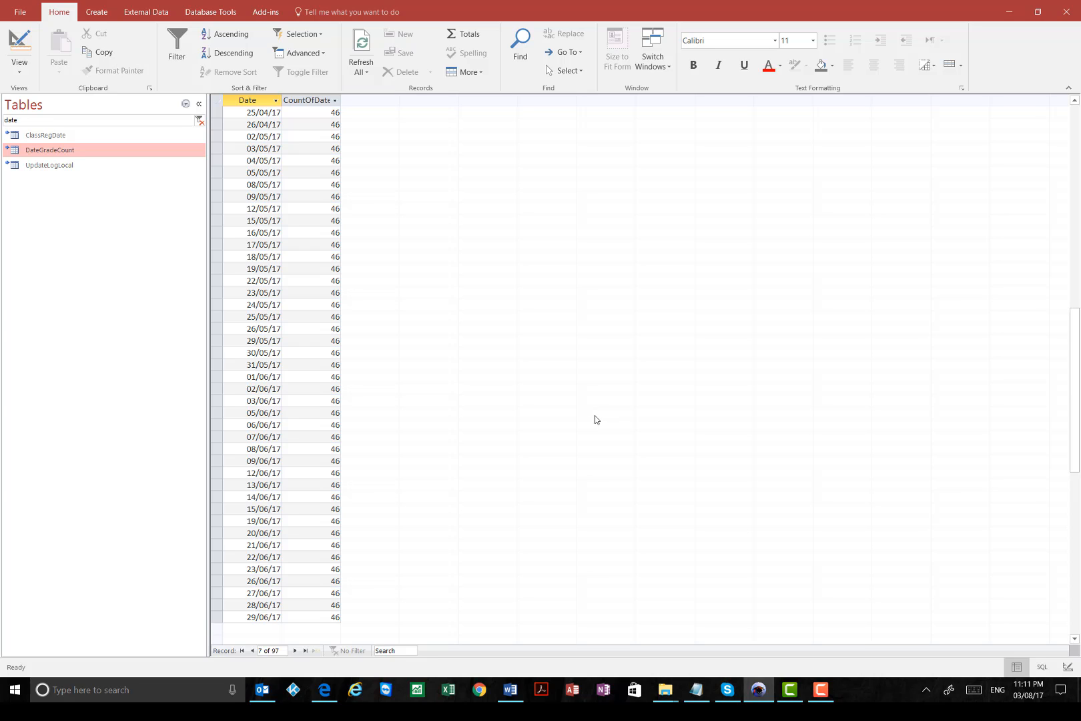
left_click(830, 698)
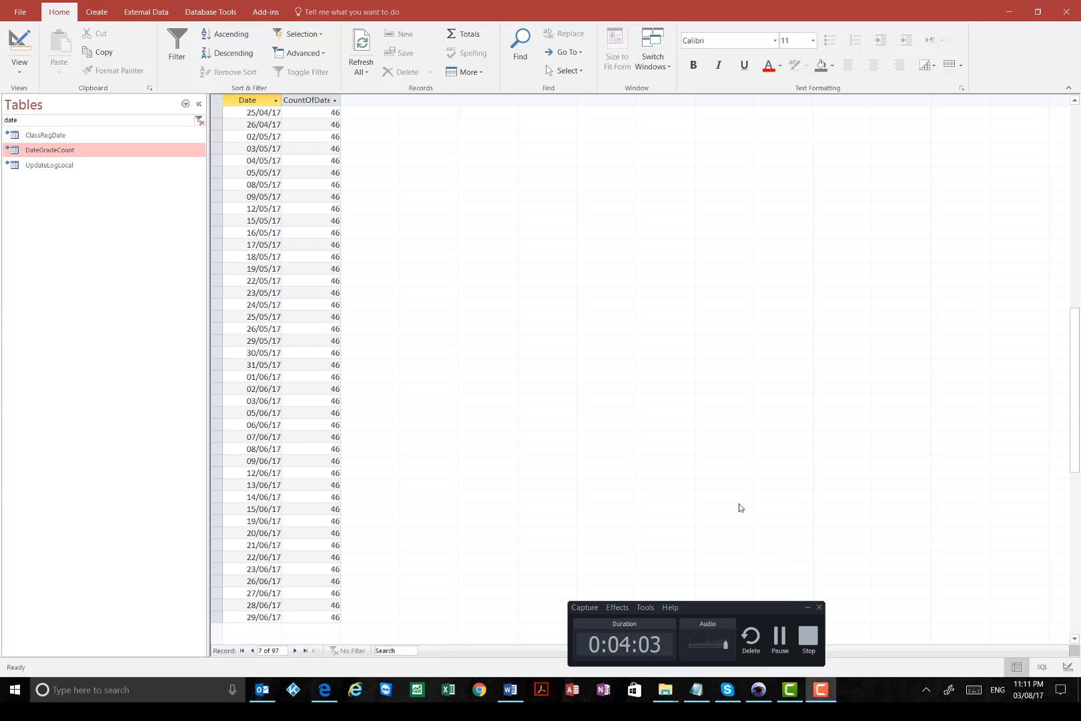